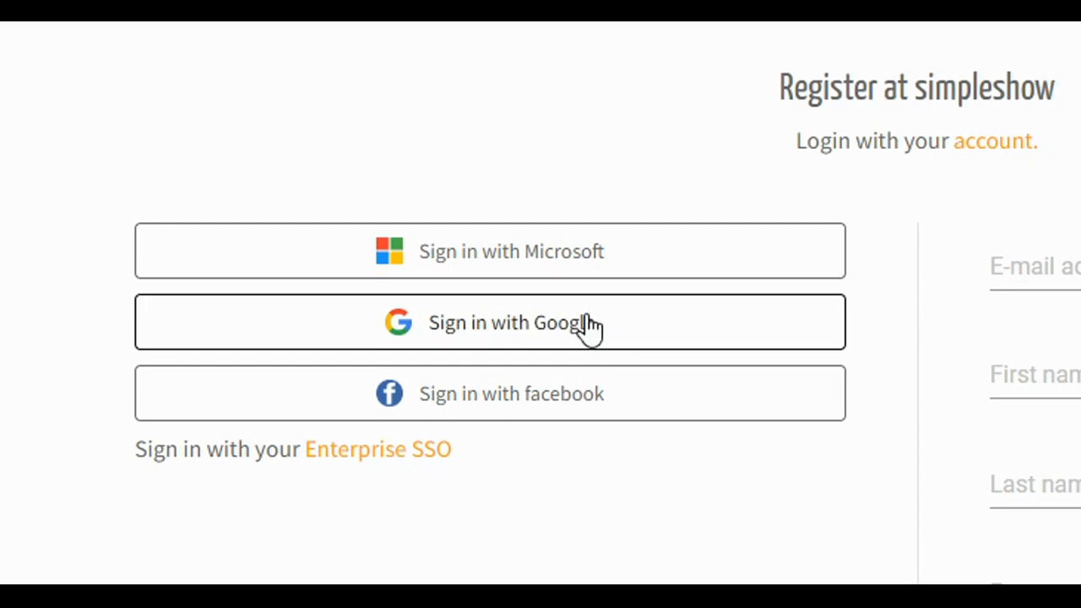
Register at simpleshow by signing in with the existing Google account.
left_click(515, 327)
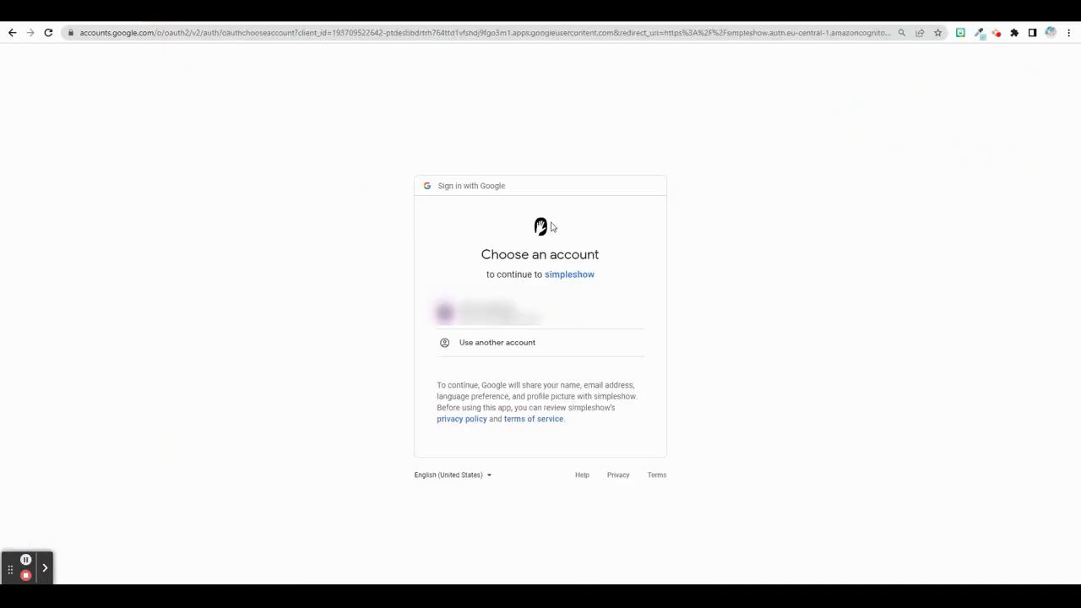
left_click(584, 326)
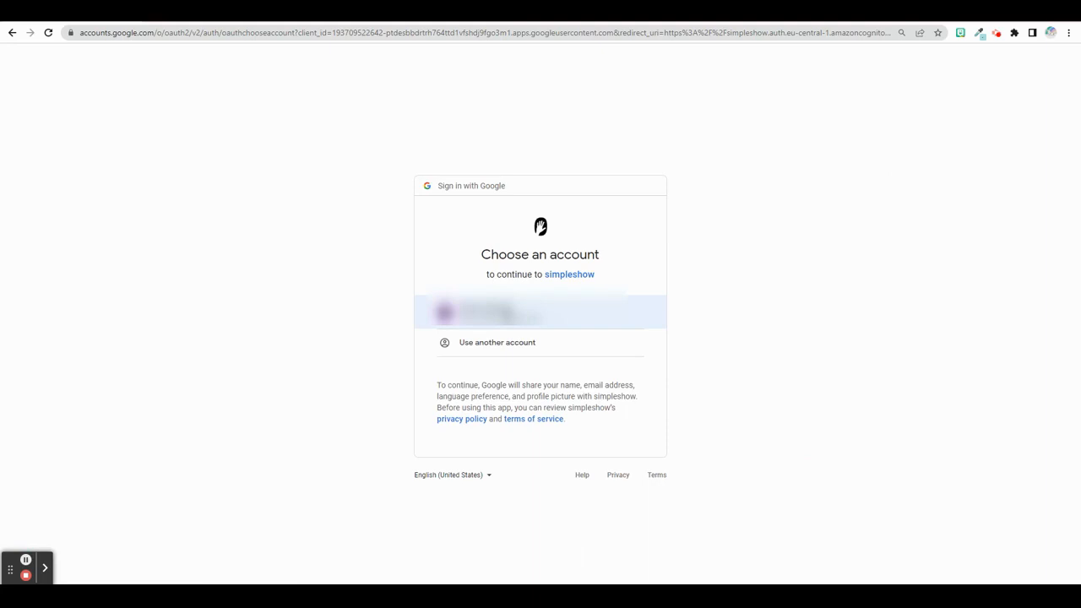
left_click(505, 309)
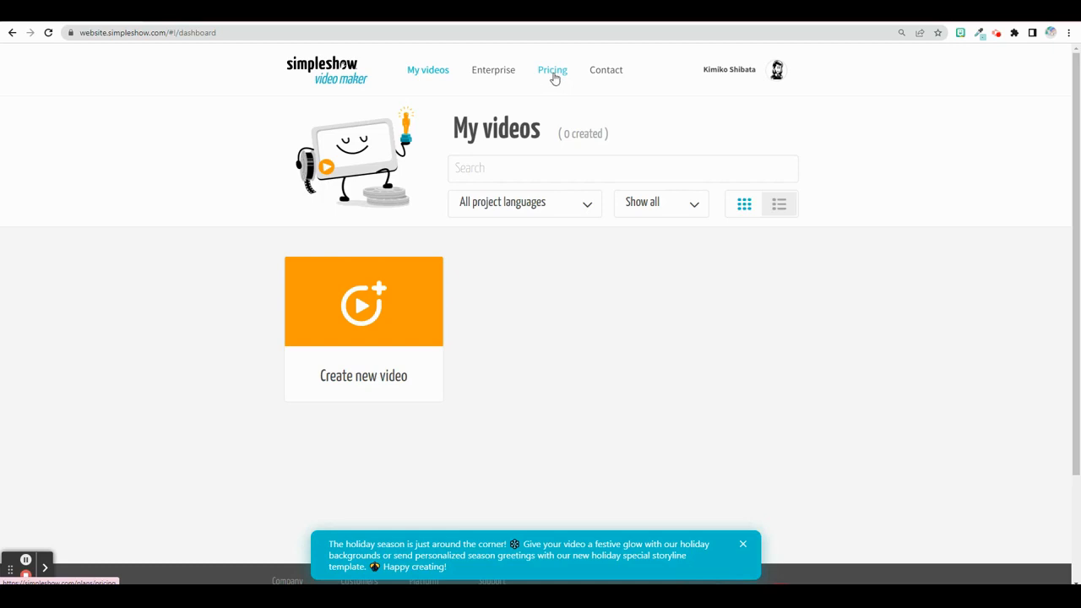
Open the pricing page and settle the cookie notice through the individual privacy preferences, allowing only Essential services.
left_click(553, 72)
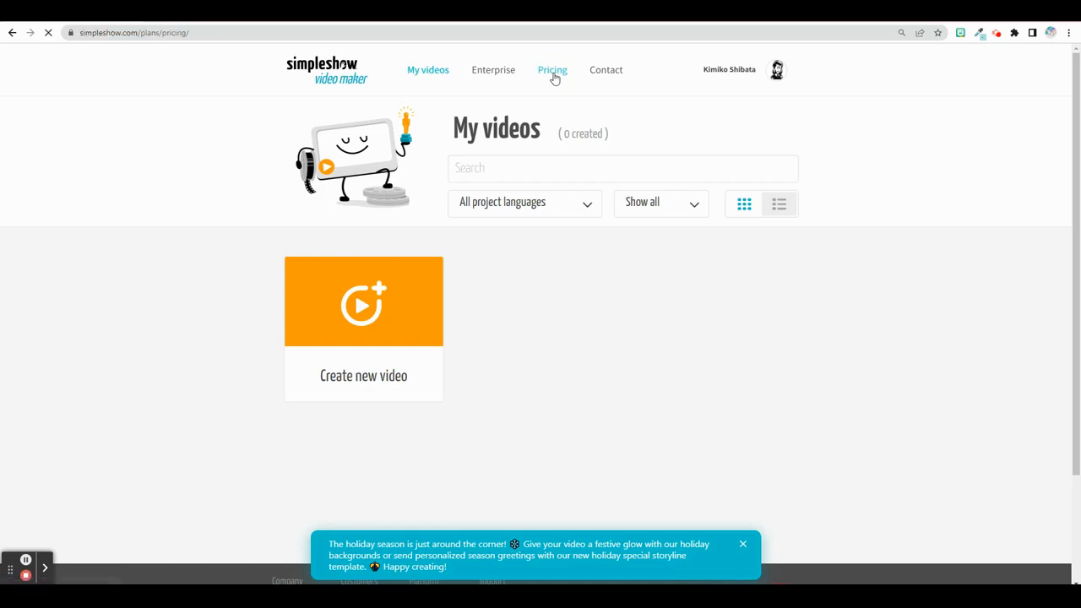
scroll(536, 321, "down", 3)
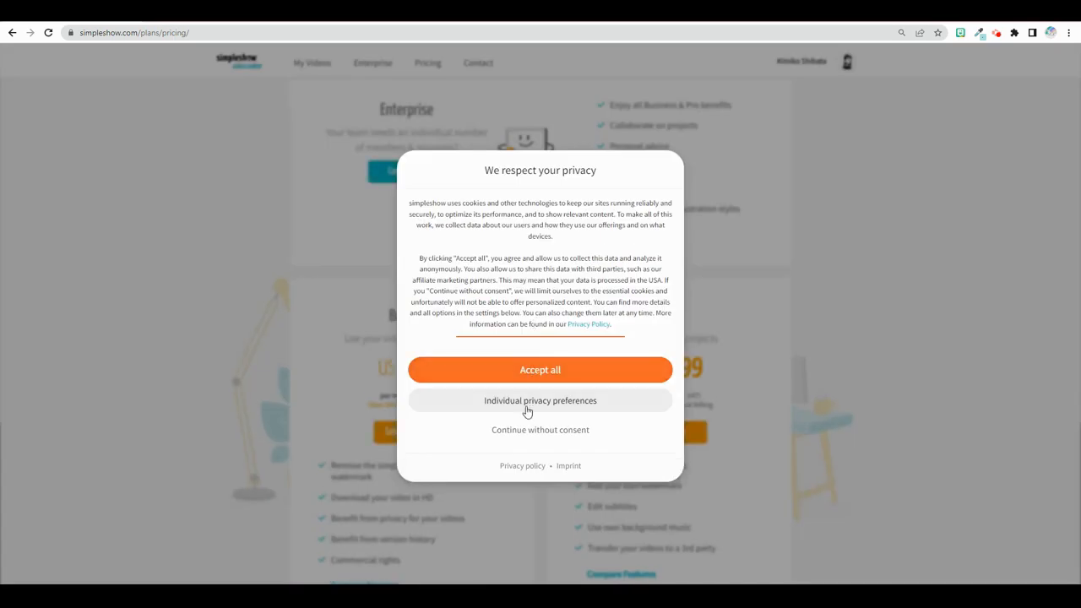
left_click(526, 402)
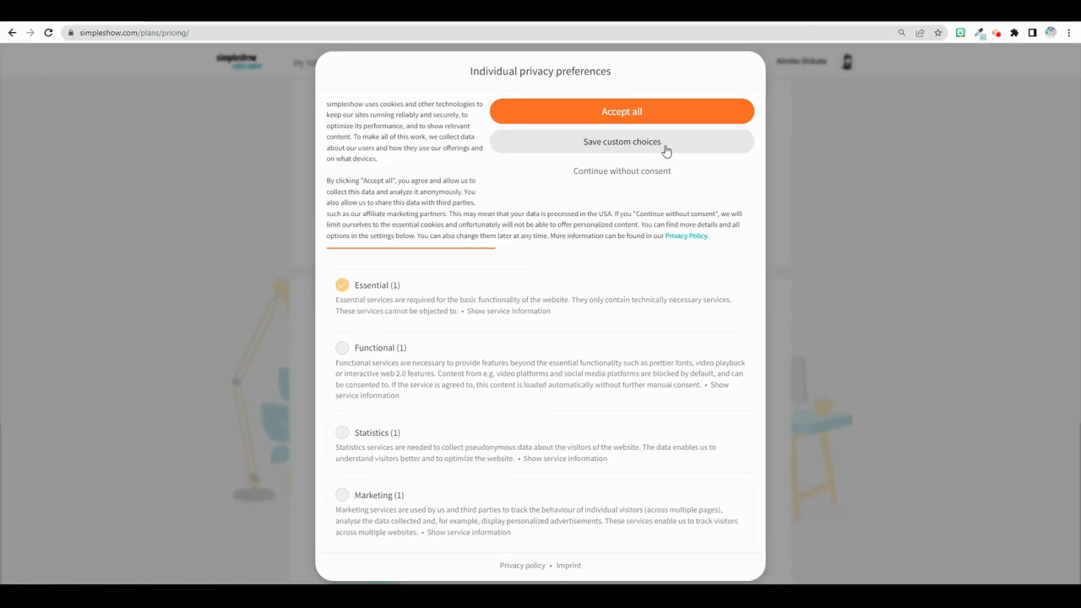
left_click(665, 145)
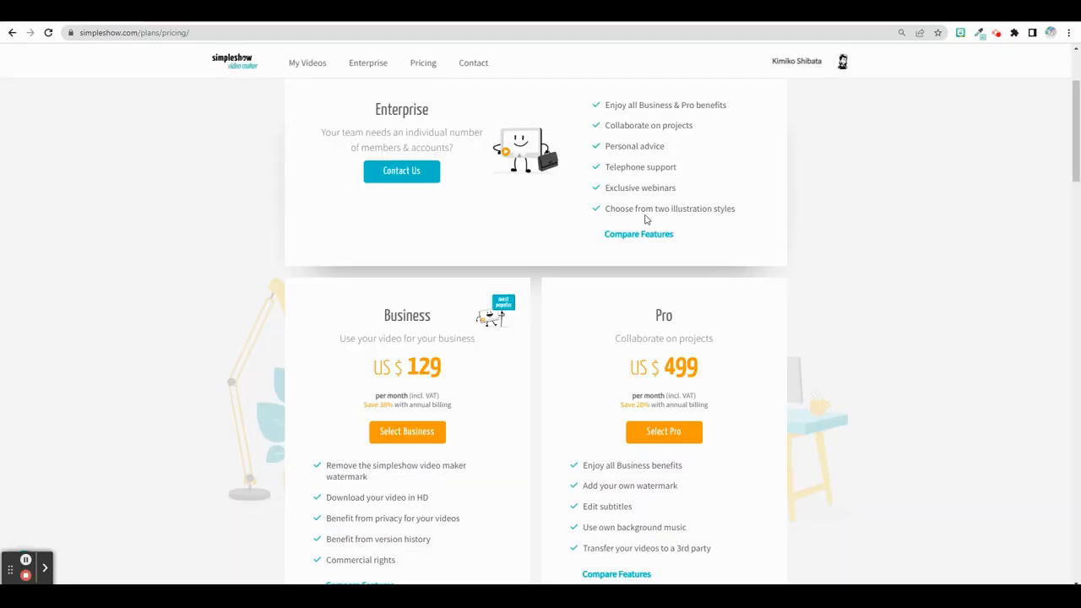
Show the Education plans and select the free Classroom plan.
scroll(579, 269, "down", 5)
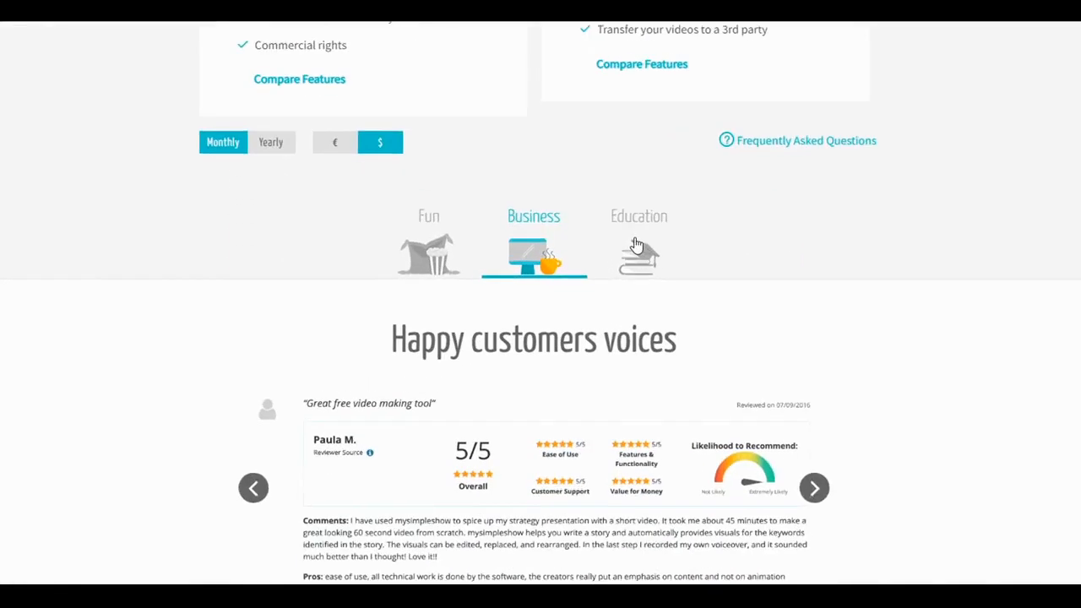
left_click(691, 228)
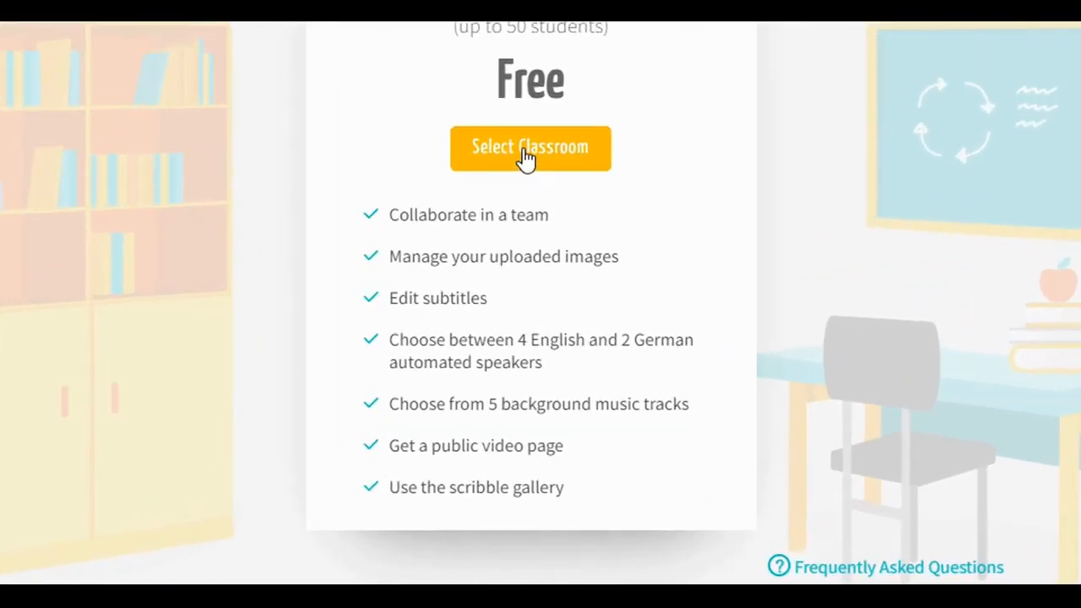
left_click(525, 156)
Examine the Classroom order form's personal and institution fields, including the available role choices.
scroll(550, 307, "down", 1)
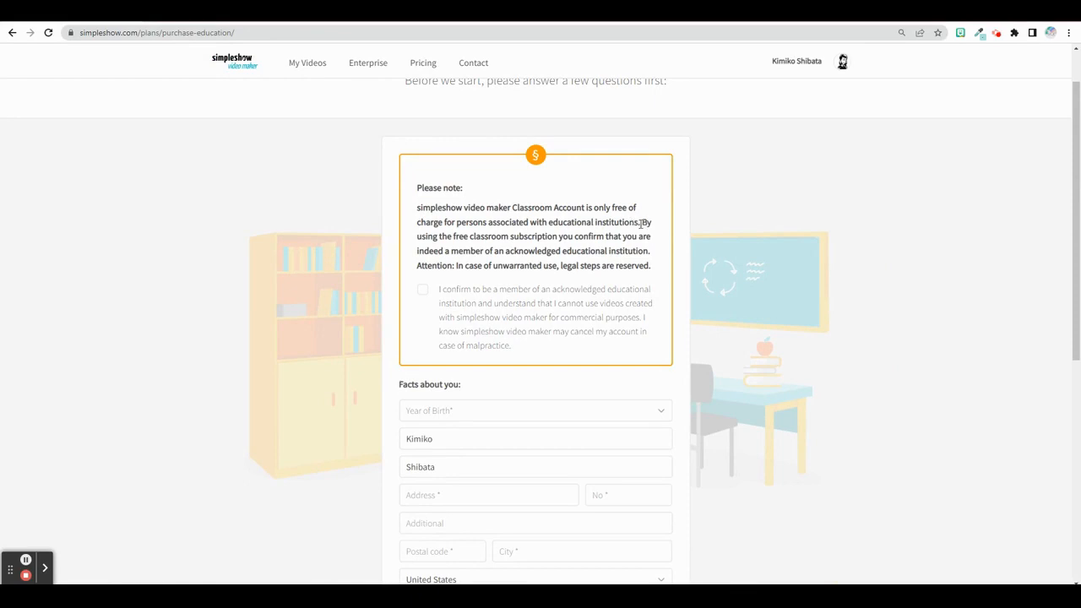
scroll(414, 359, "down", 1)
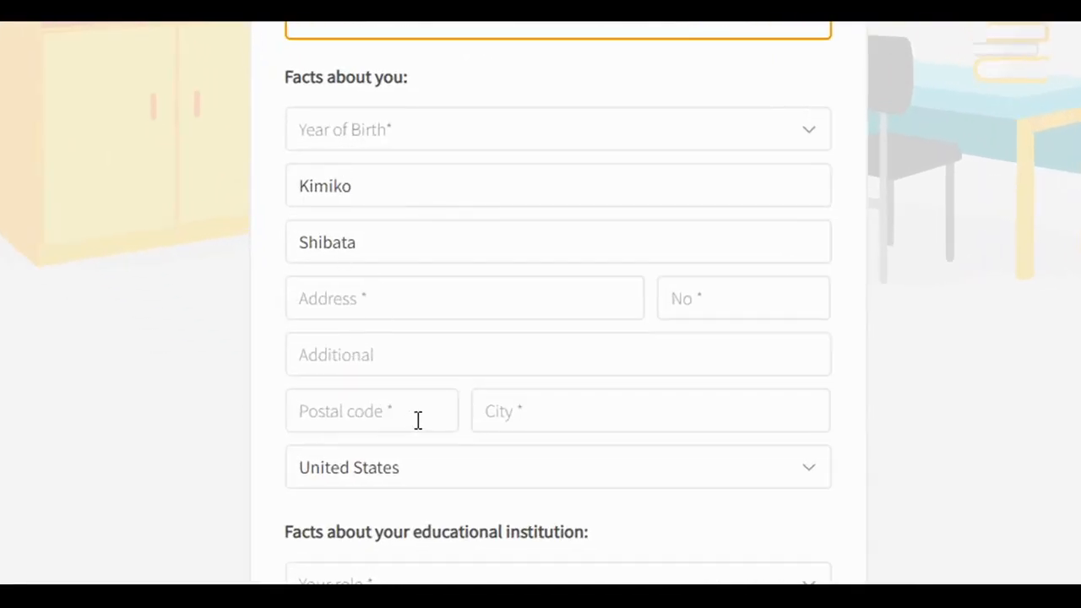
scroll(418, 418, "down", 5)
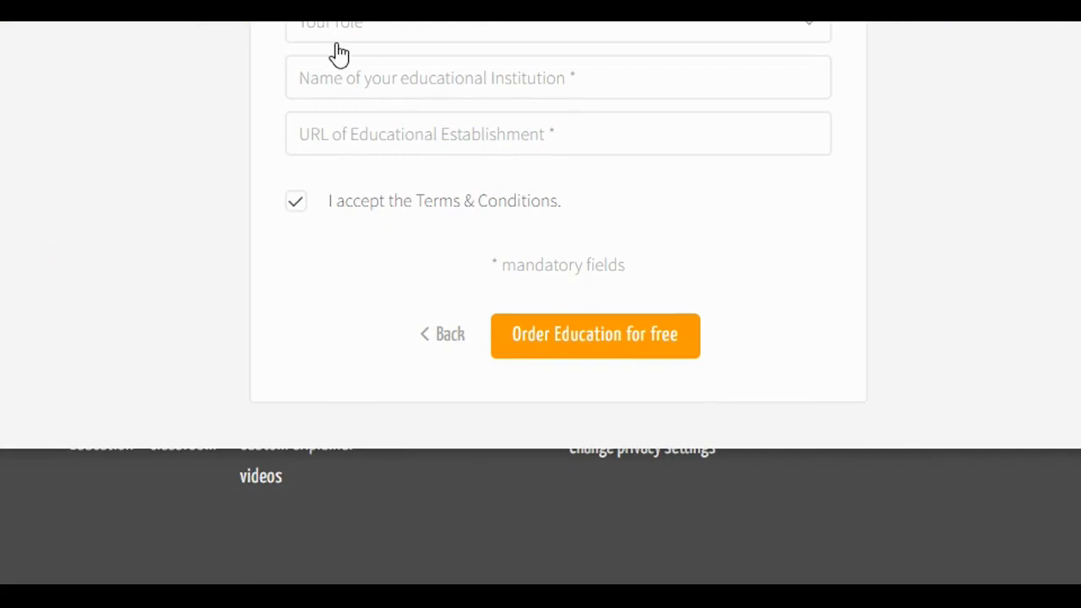
left_click(629, 32)
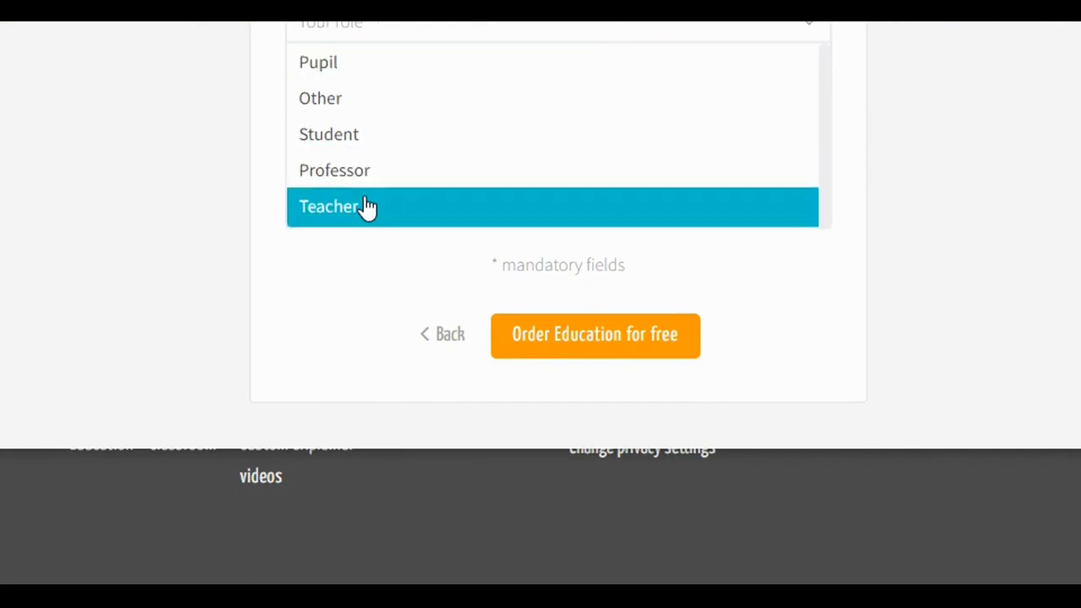
left_click(921, 197)
left_click(429, 82)
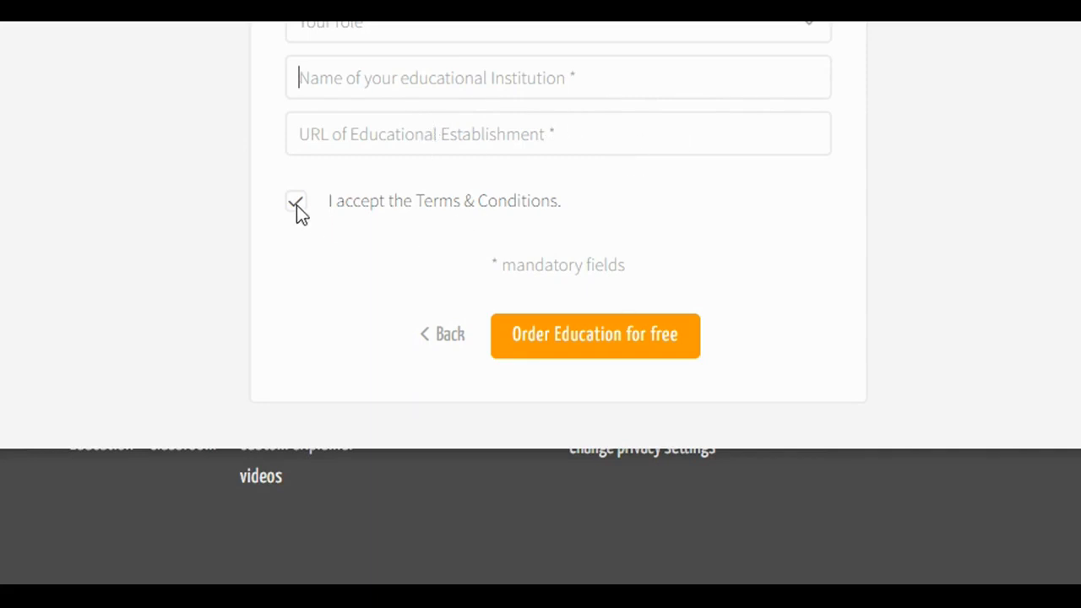
Confirm membership of an acknowledged educational institution in the Classroom order form.
scroll(507, 207, "up", 5)
scroll(511, 207, "up", 4)
left_click(339, 149)
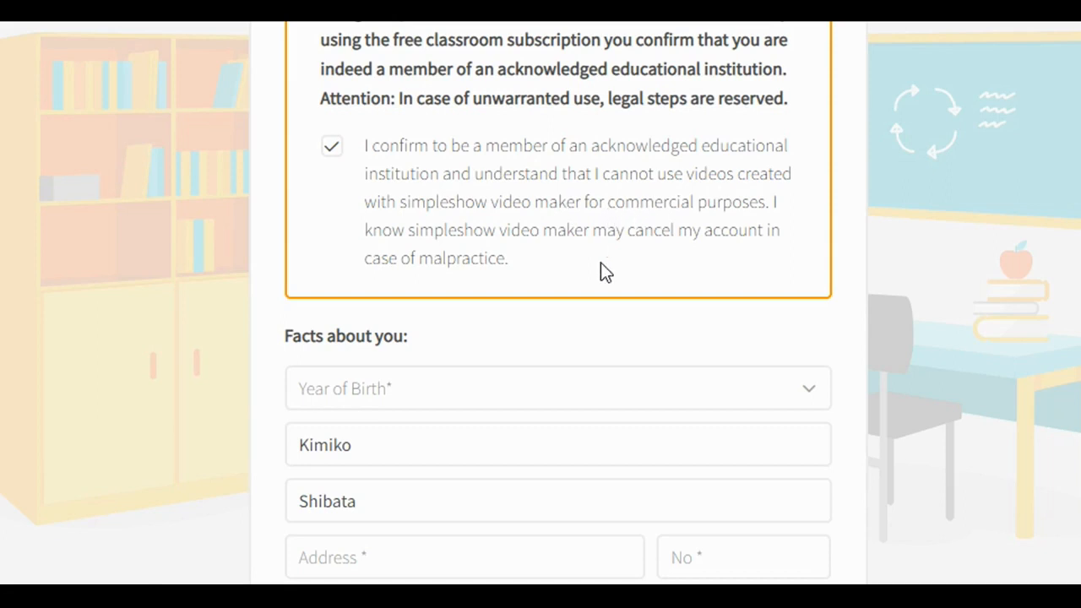
scroll(589, 289, "down", 10)
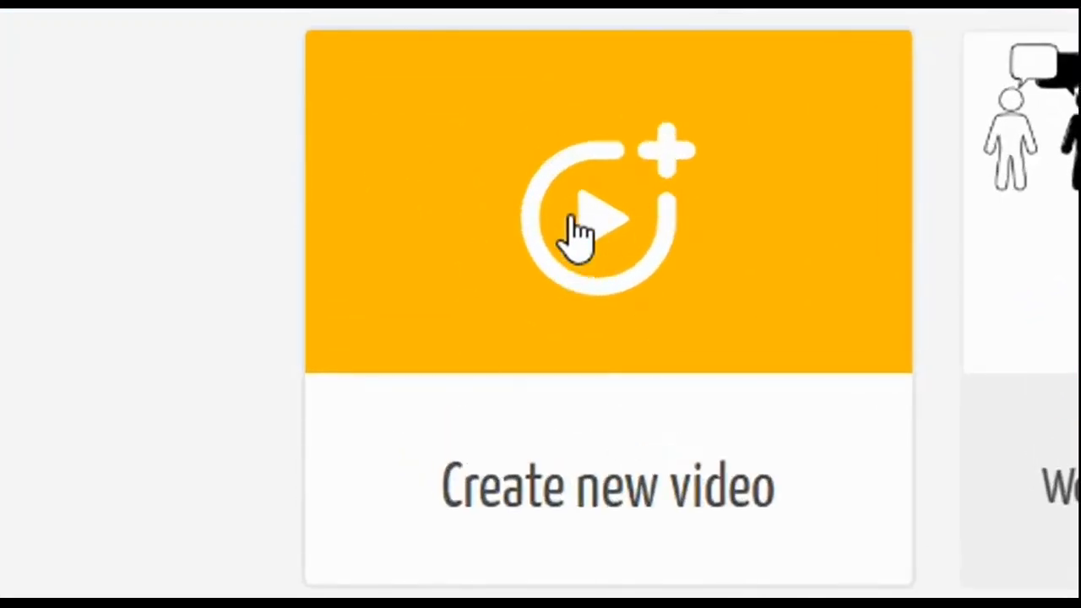
Create a new English video project named Testing, starting from a self-written script.
left_click(572, 220)
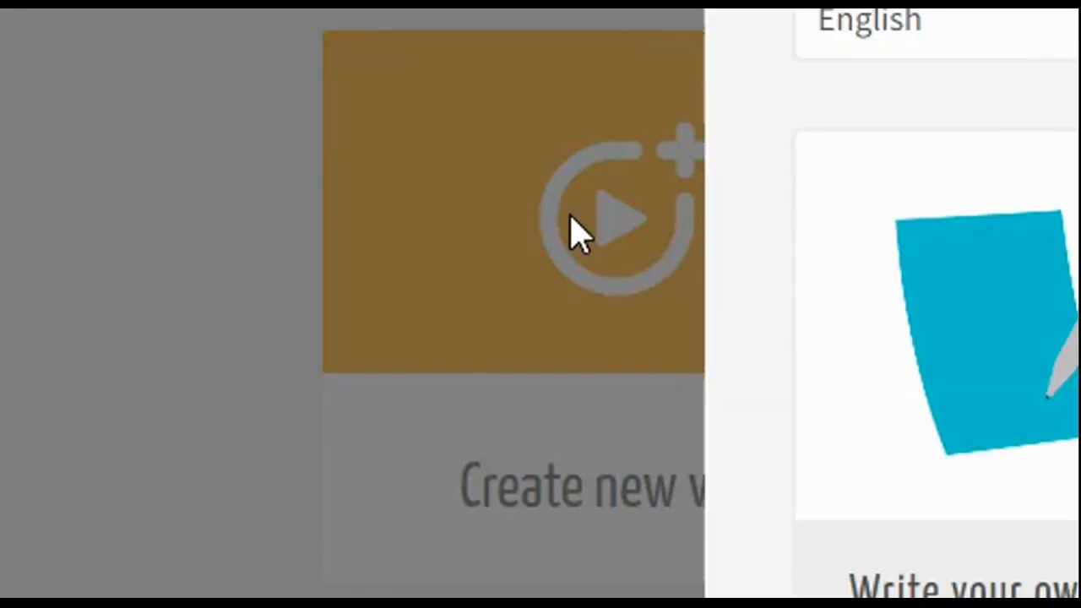
left_click(1018, 28)
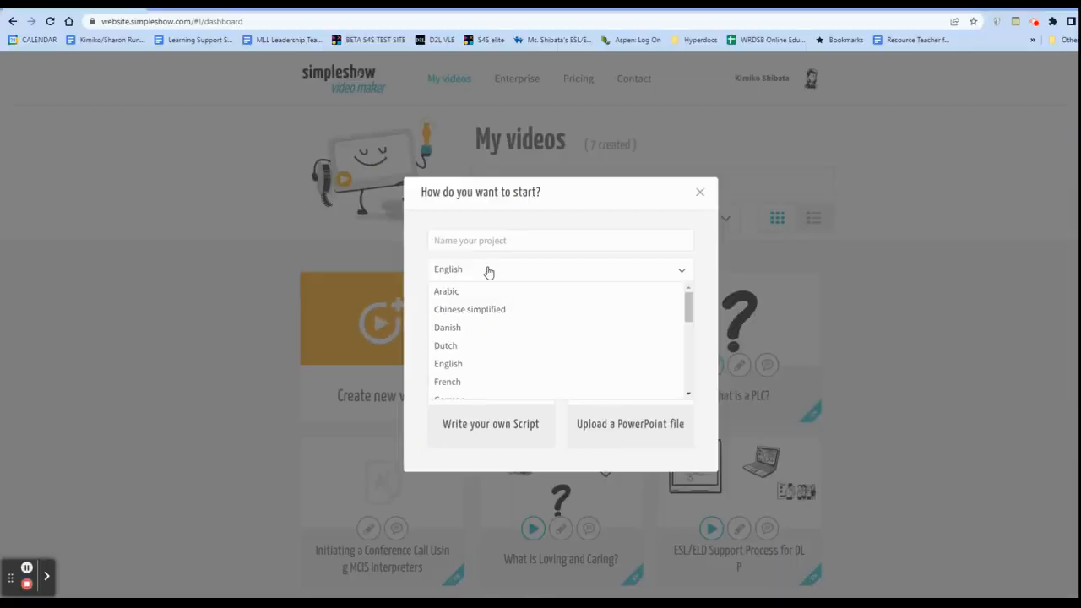
left_click(488, 271)
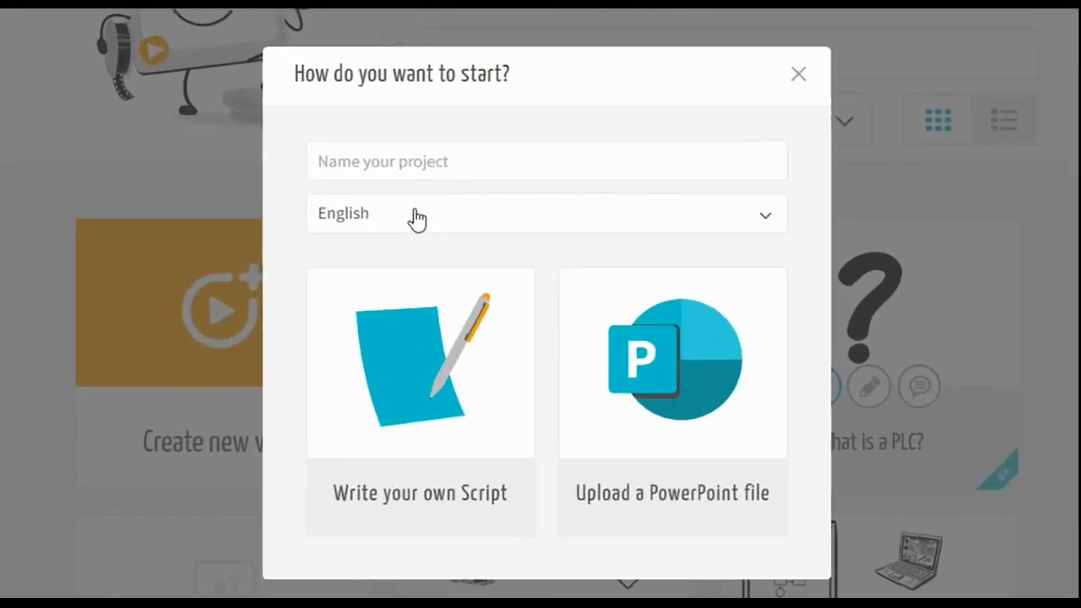
left_click(403, 161)
type("Testing")
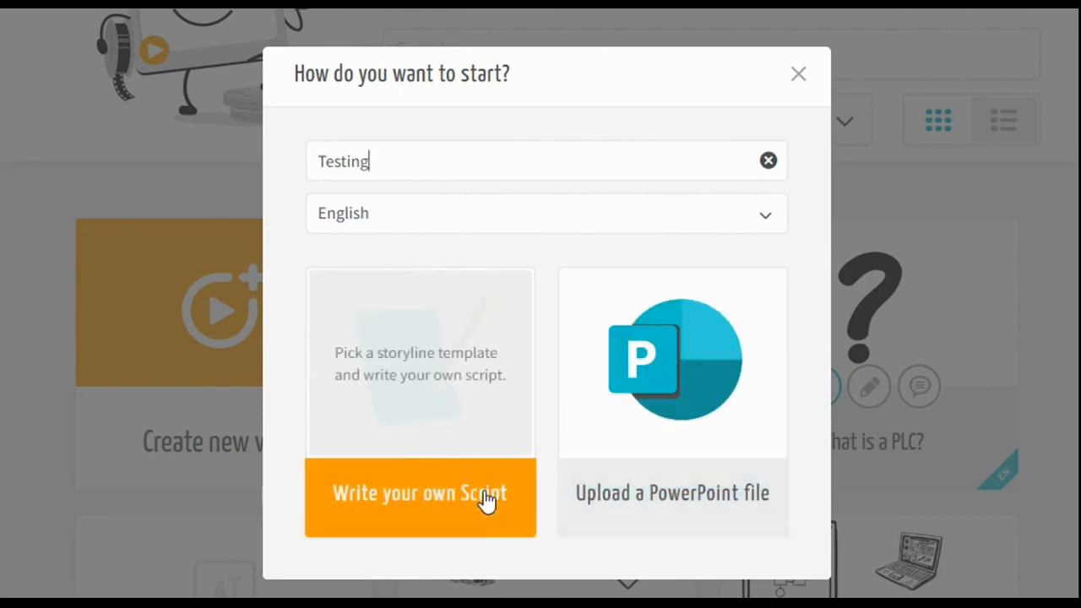
left_click(475, 498)
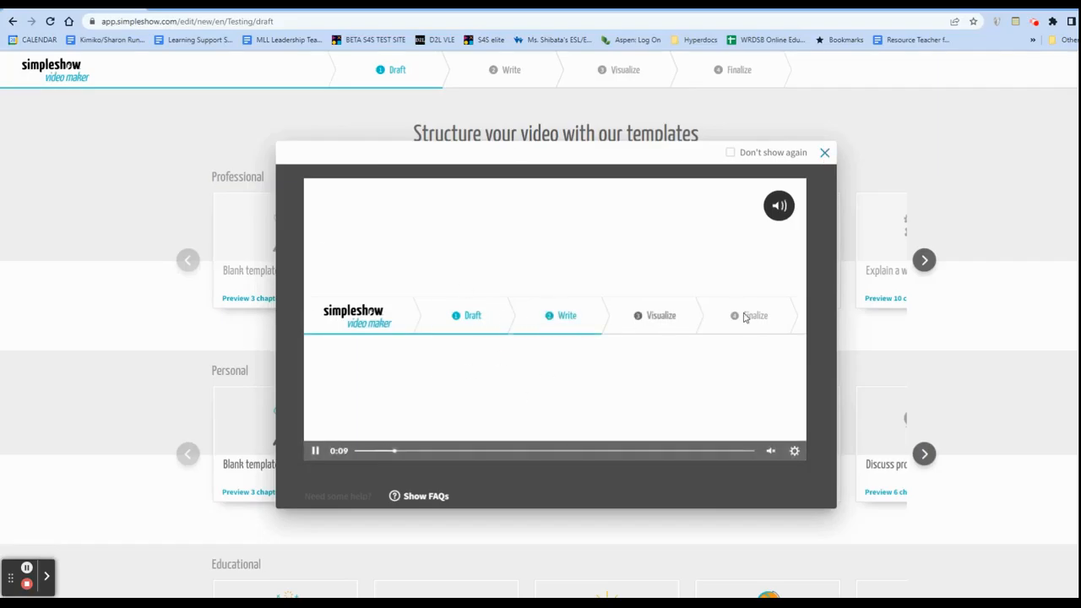
Close the introductory video and browse through the Professional storyline templates.
left_click(825, 154)
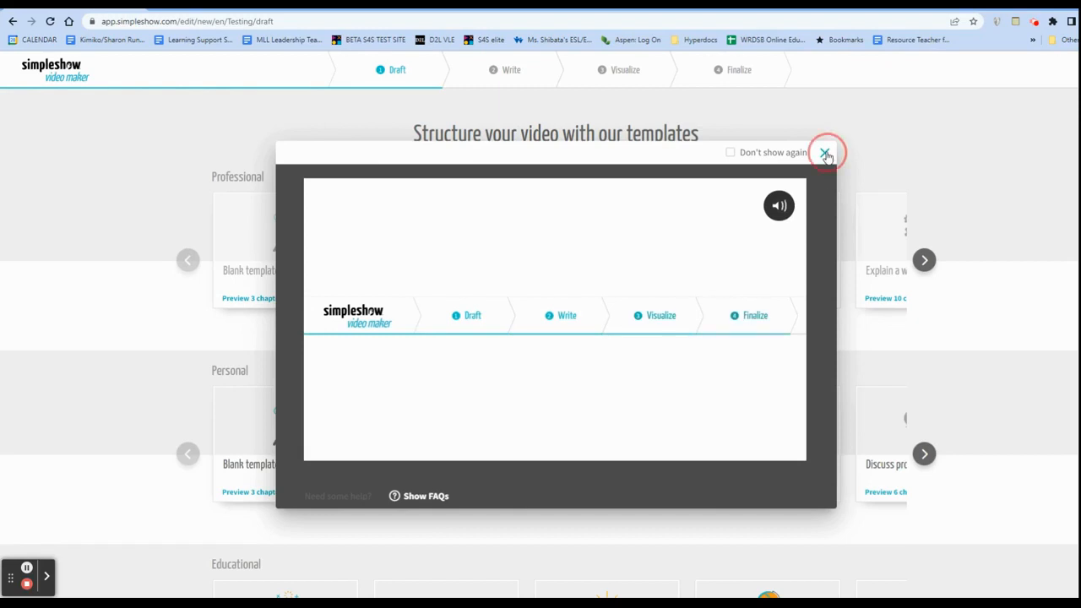
left_click(923, 260)
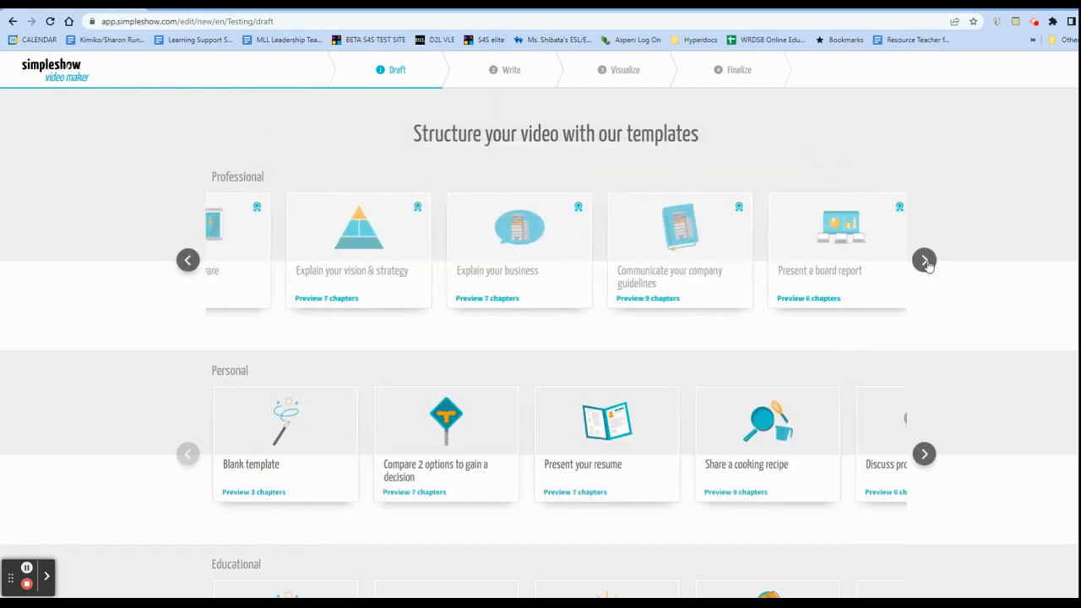
left_click(924, 260)
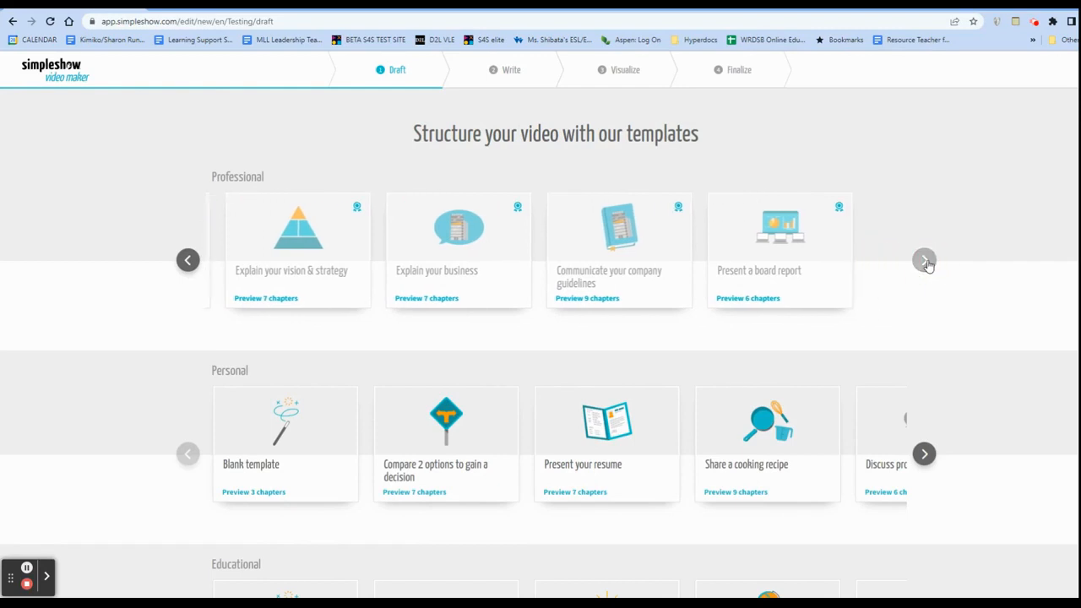
left_click(189, 260)
left_click(188, 260)
left_click(188, 260)
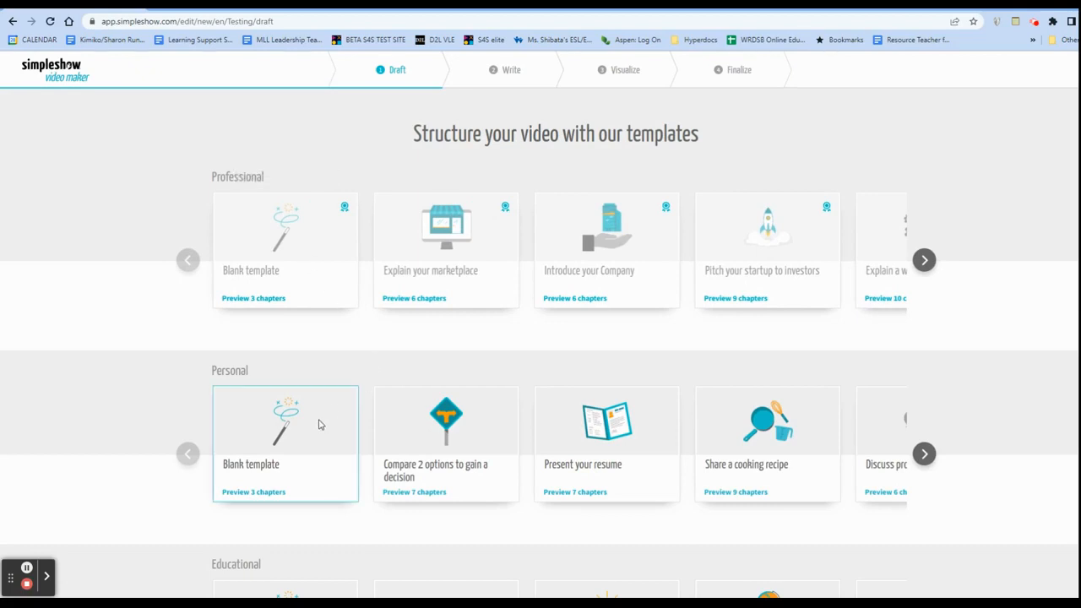
Browse the Educational storyline templates and choose the Blank template for the video.
scroll(319, 424, "down", 3)
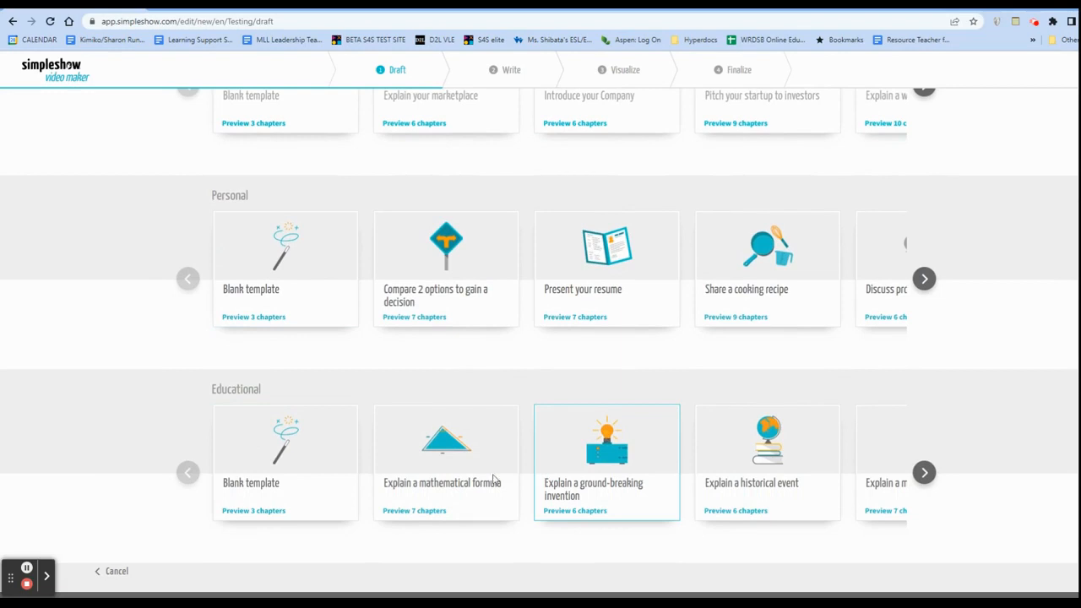
left_click(925, 473)
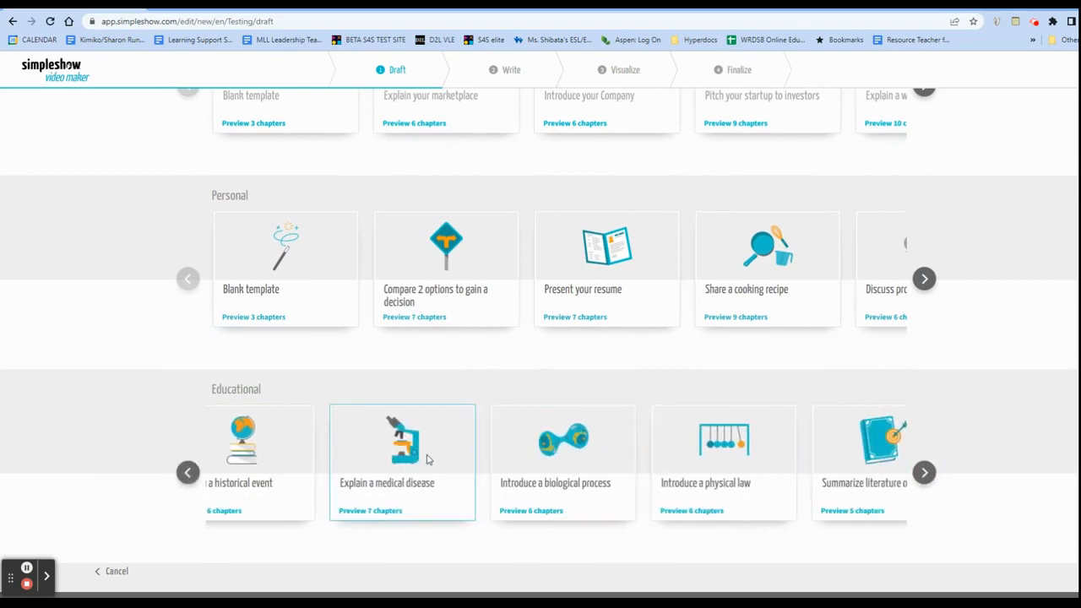
left_click(925, 473)
left_click(926, 473)
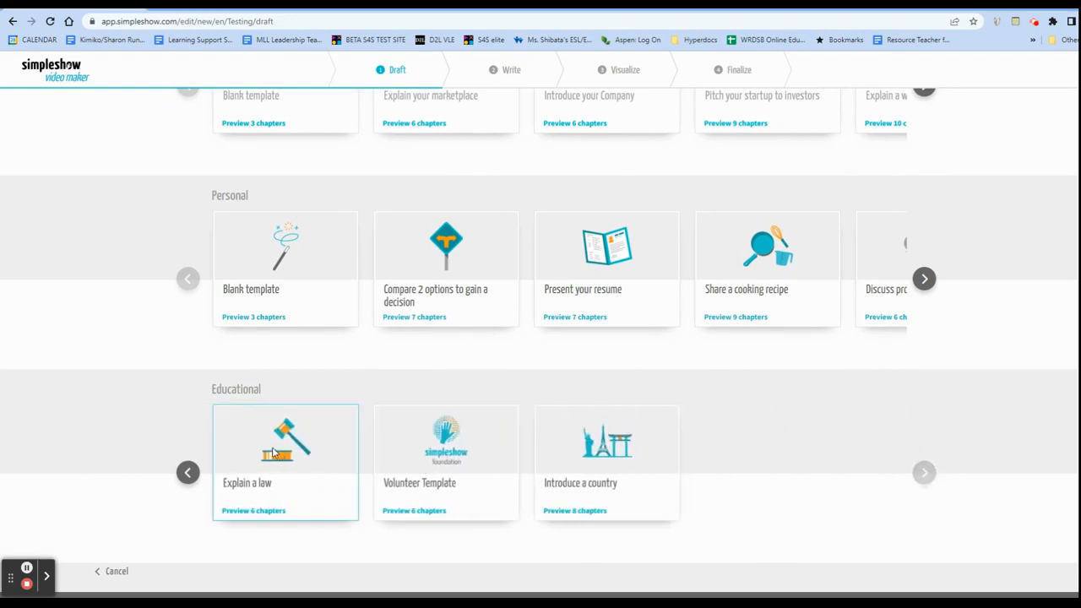
left_click(188, 472)
left_click(194, 471)
left_click(279, 456)
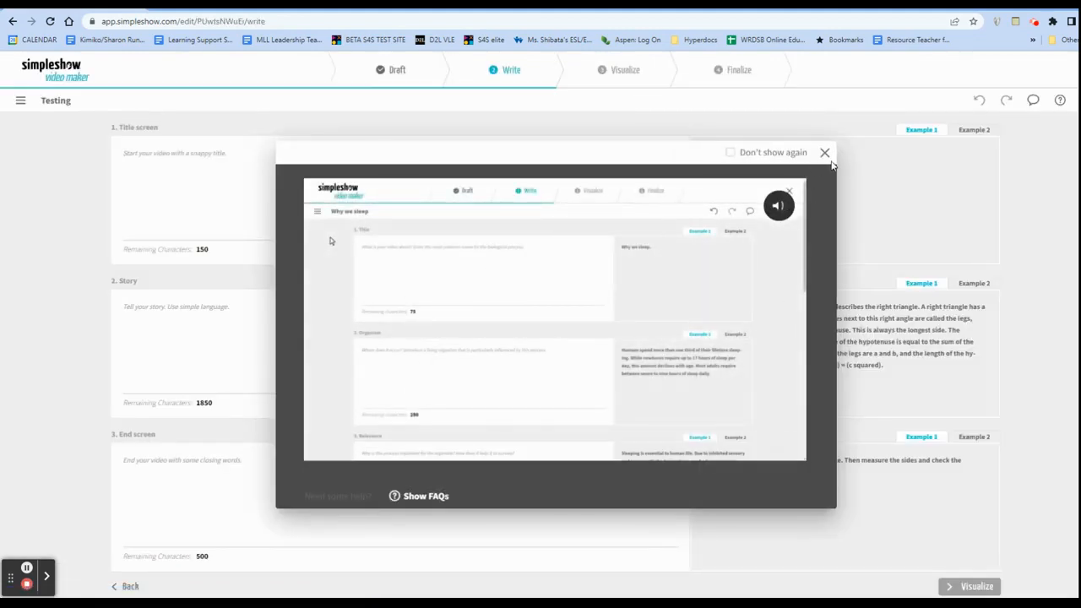
Close the tutorial and write "Title" for the title screen, "Here I am" for the story and "I like cheese" for the end screen.
left_click(825, 152)
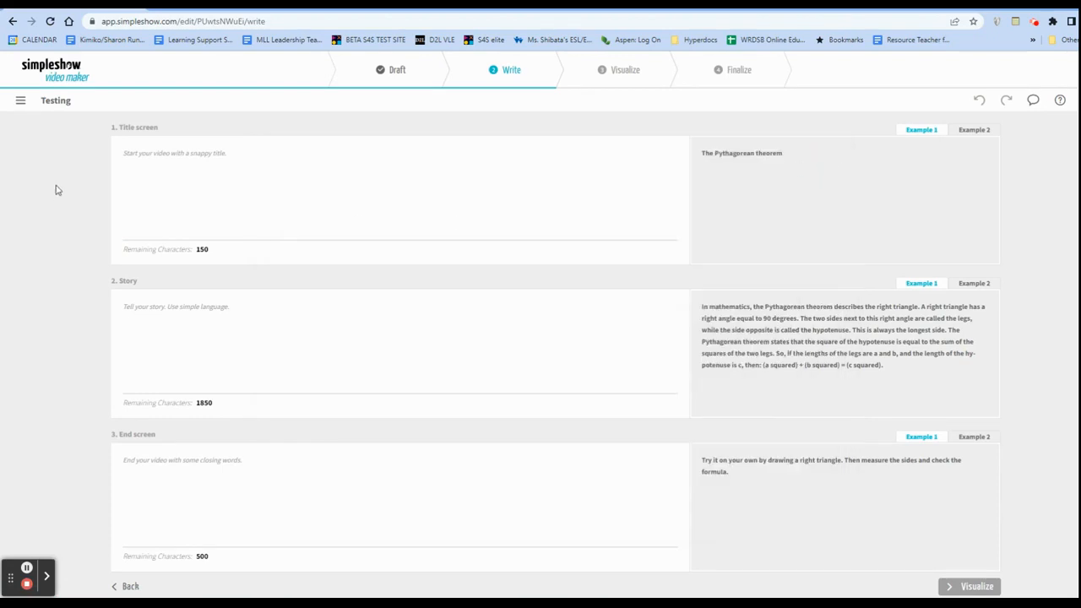
type("Title")
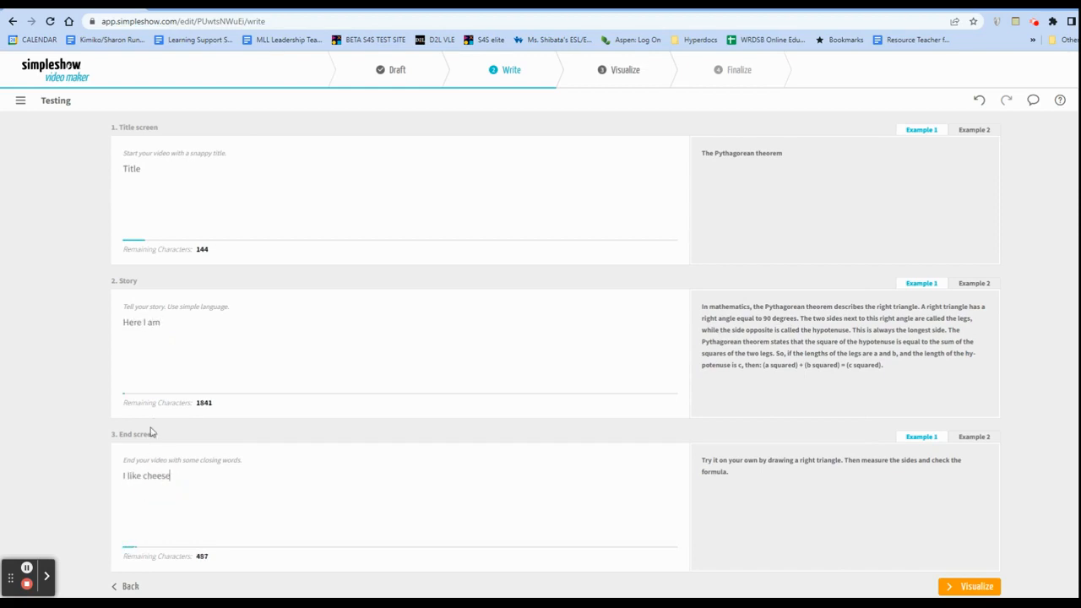
Try the simpleshow clean illustration style, and proceed to the Visualize stage with the simpleshow classic style instead.
scroll(151, 433, "down", 1)
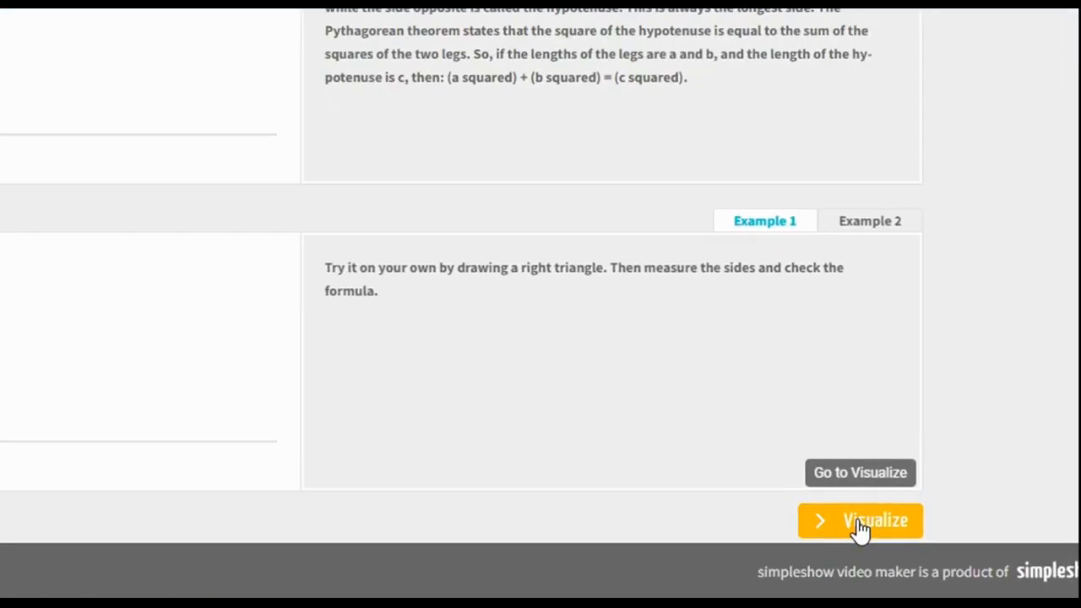
left_click(859, 527)
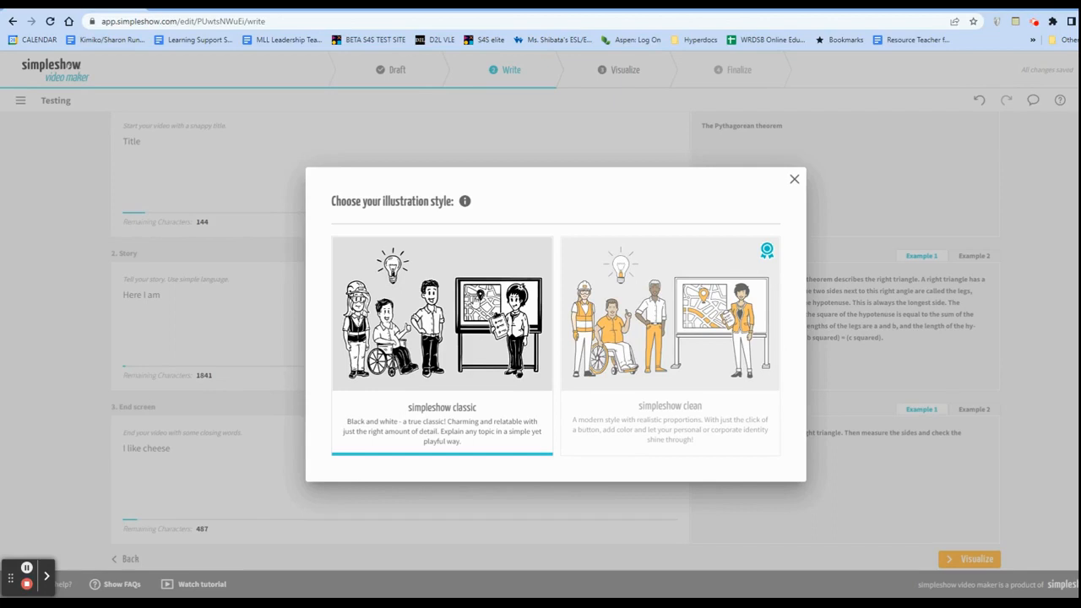
left_click(676, 332)
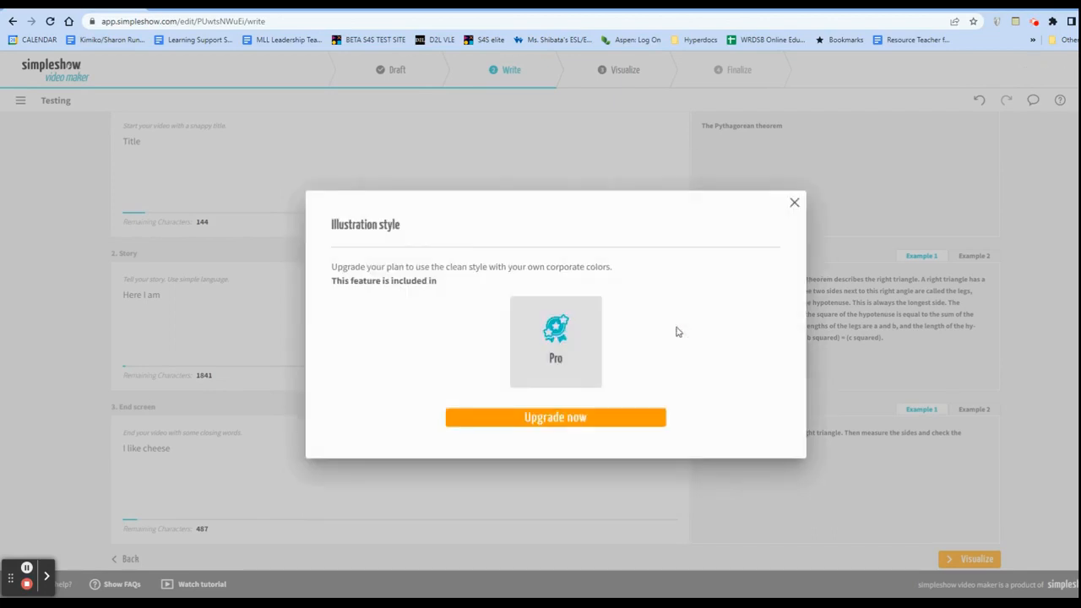
left_click(794, 205)
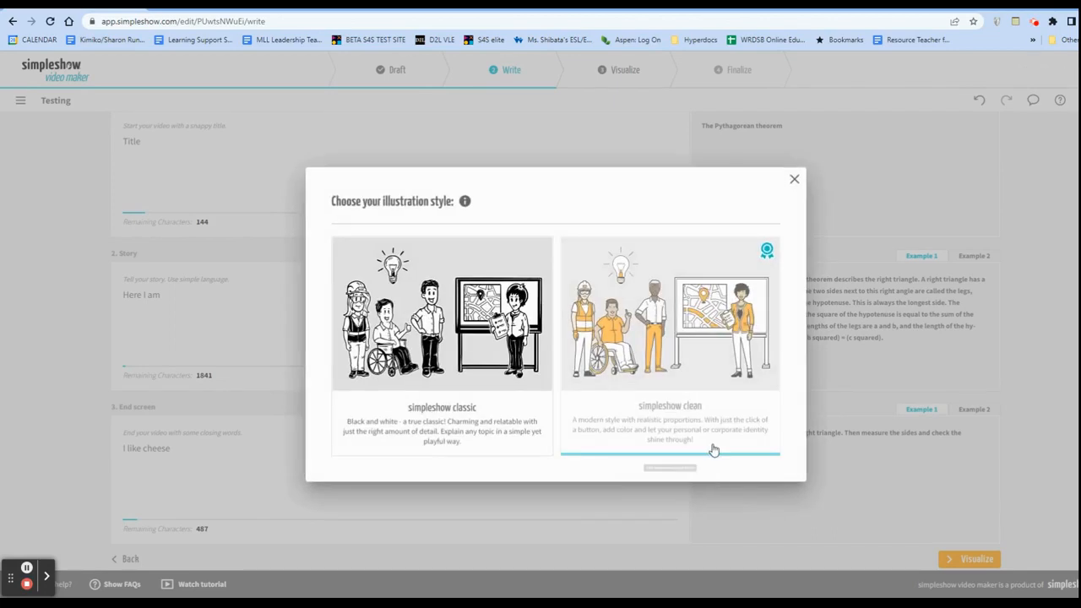
left_click(496, 469)
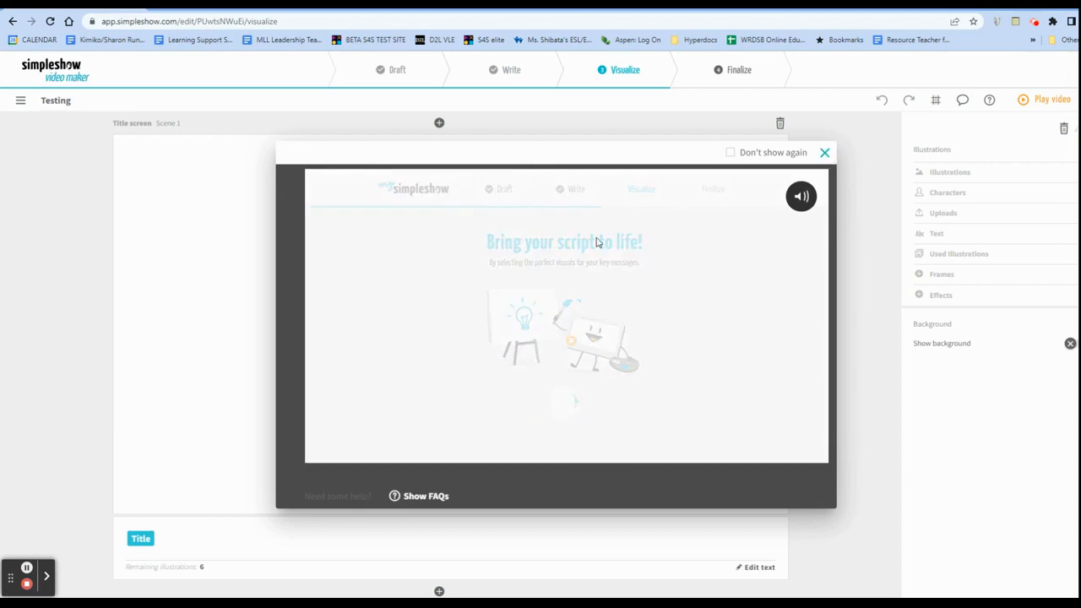
Close the introductory video of the Visualize stage and look over the title screen and story scenes.
left_click(825, 155)
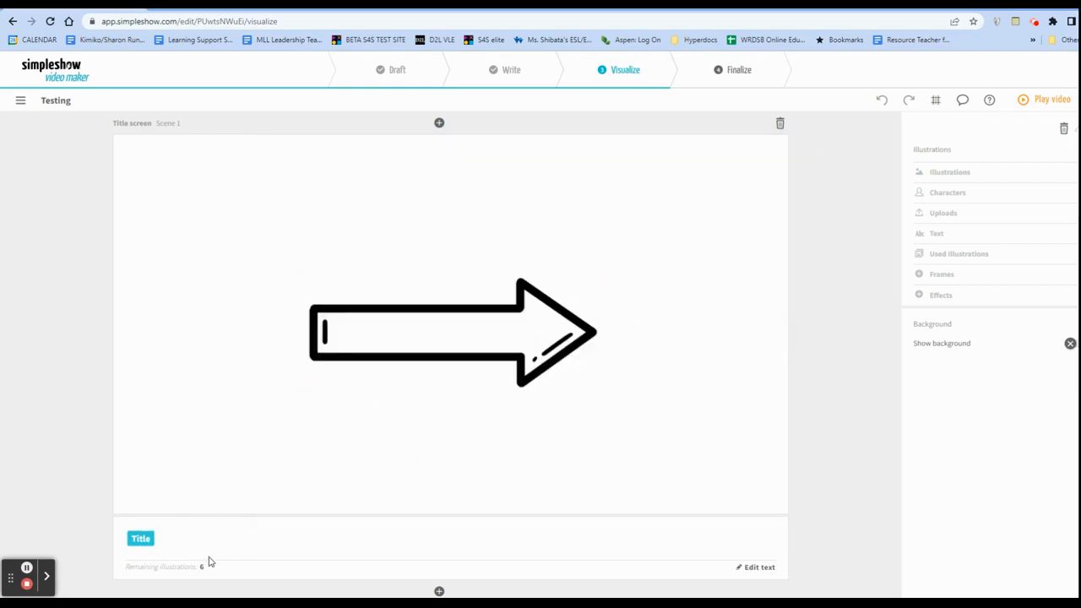
scroll(380, 482, "down", 1)
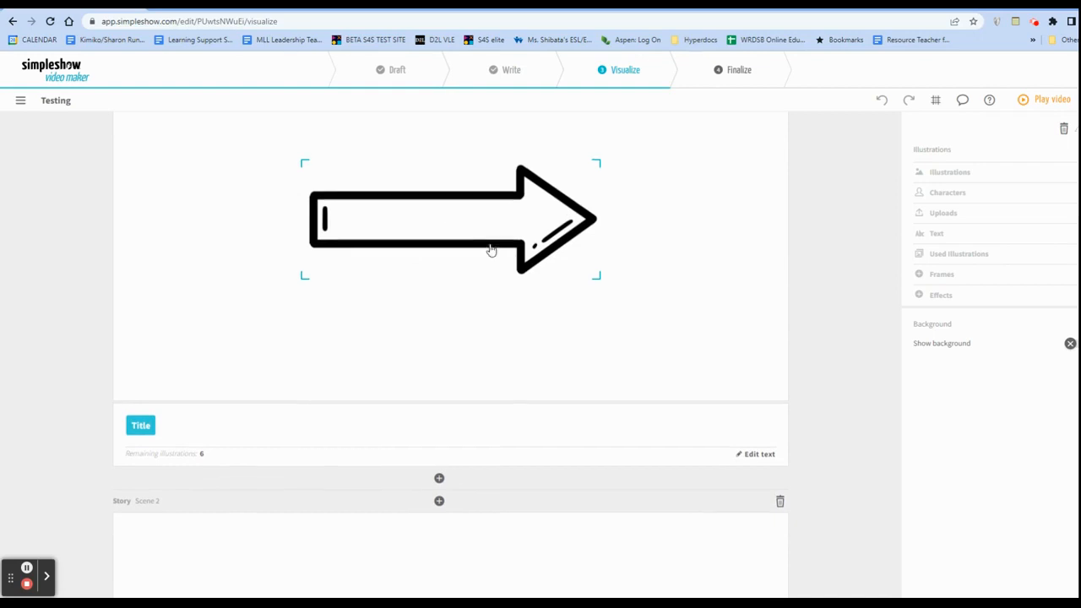
scroll(489, 248, "up", 1)
Try a full-length curly-haired man from the characters in place of the title screen's arrow.
left_click(500, 324)
left_click(955, 321)
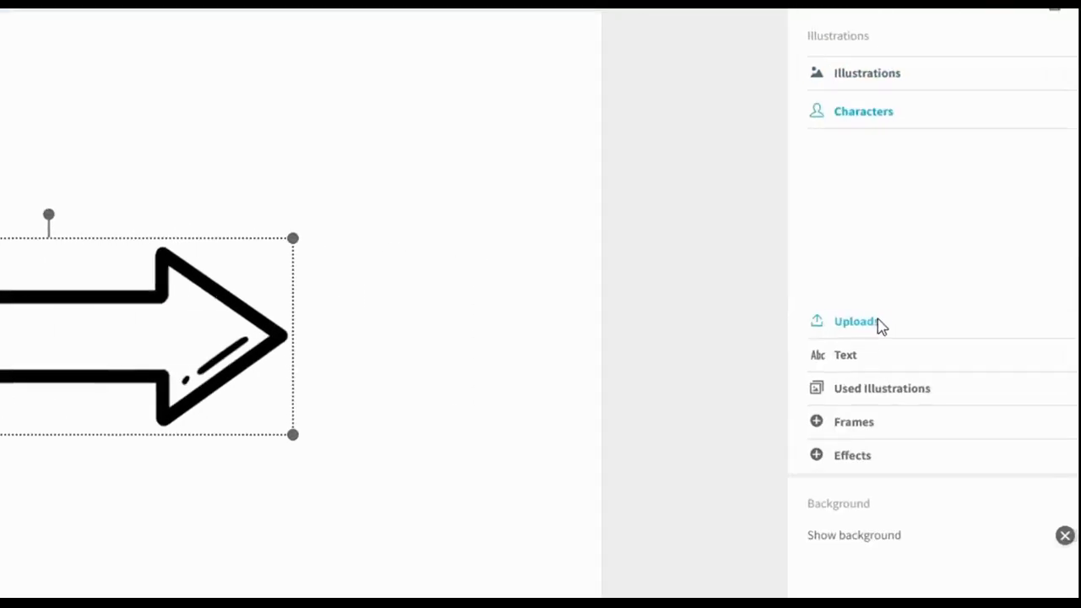
left_click(974, 268)
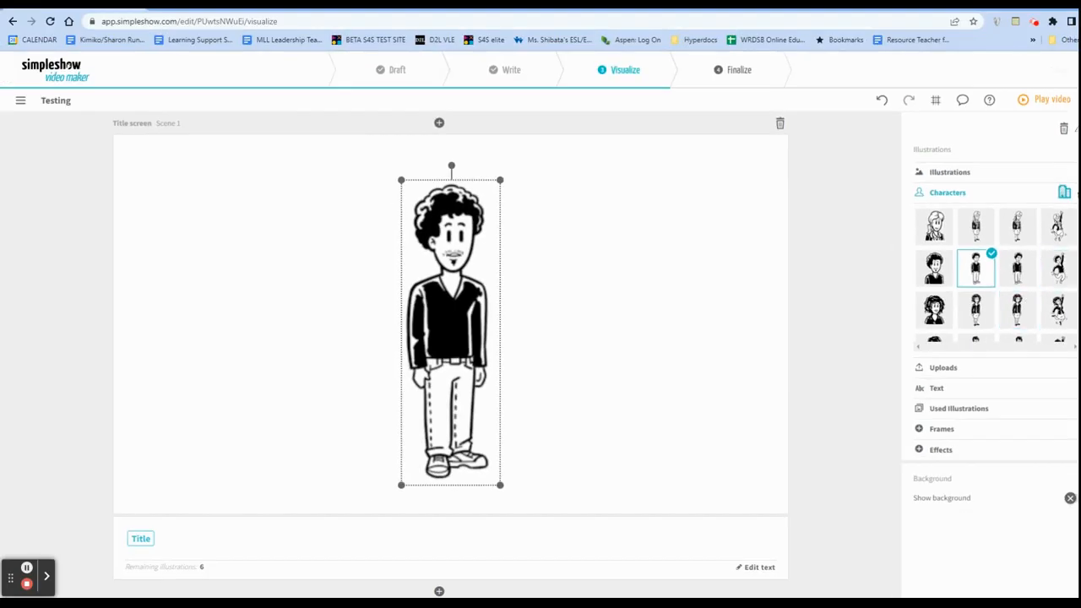
scroll(1060, 203, "down", 2)
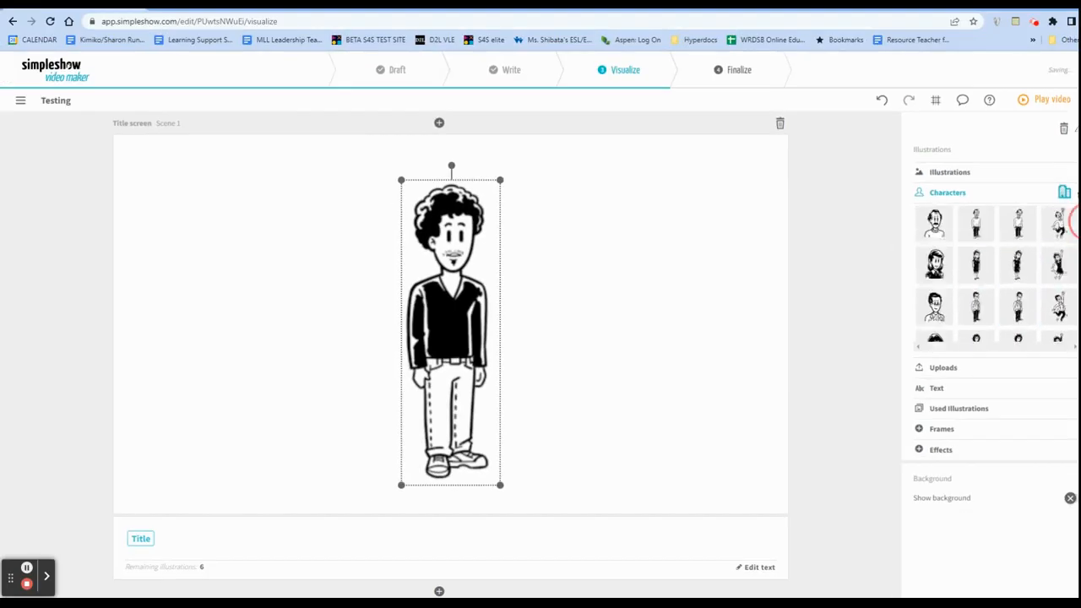
Search the illustrations for "apple" and use the apple tree as the title screen's illustration.
left_click(953, 173)
left_click(964, 197)
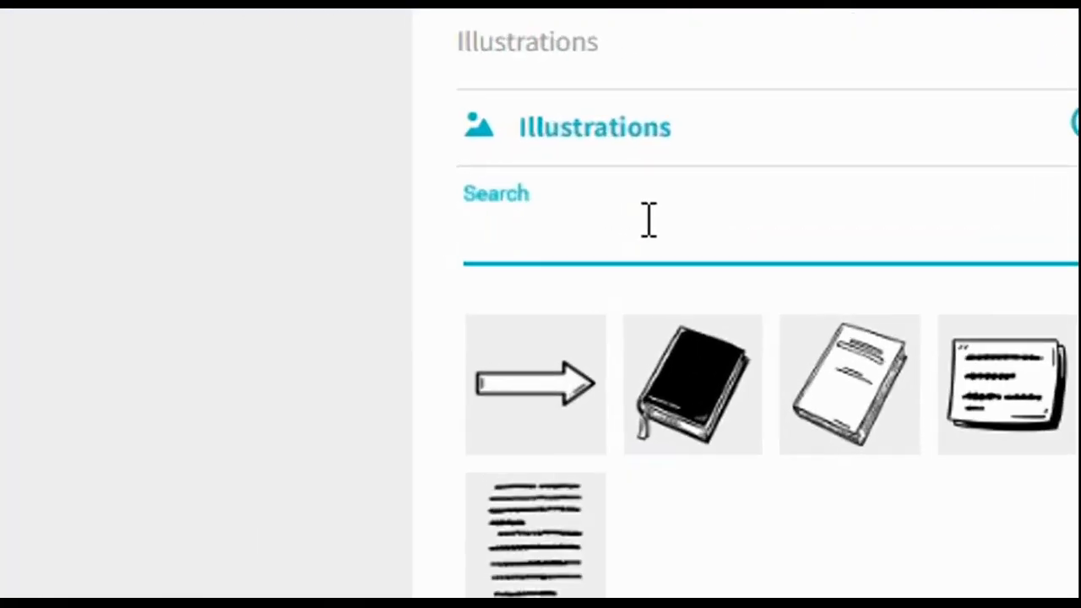
type("apple")
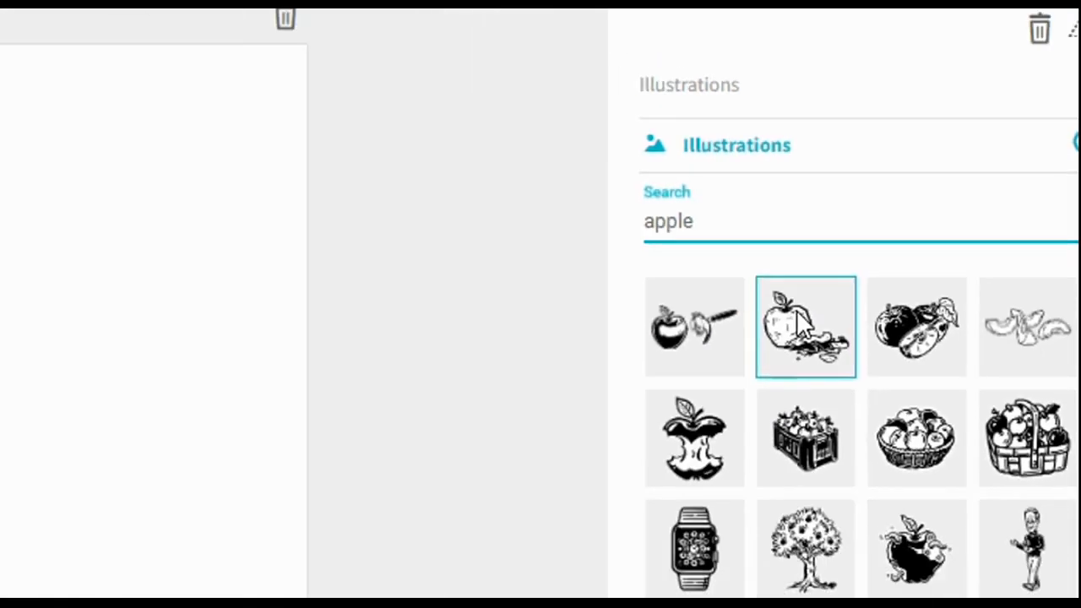
left_click(801, 321)
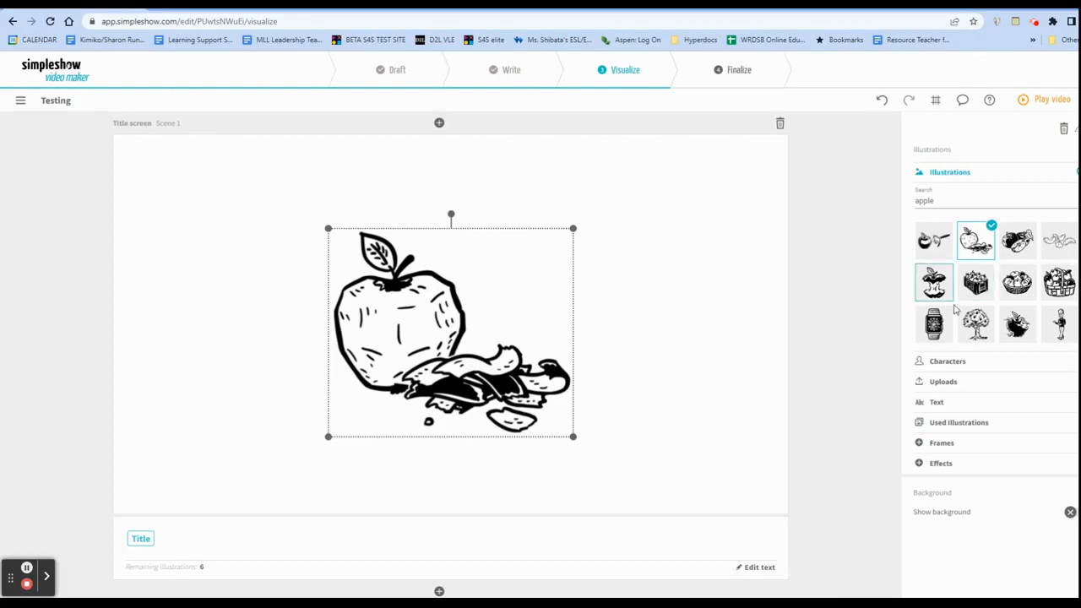
left_click(806, 438)
left_click(806, 545)
Illustrate the words "Here", "I" and "am" in the story scene, using the Darth Vader figure for "am".
scroll(641, 346, "down", 6)
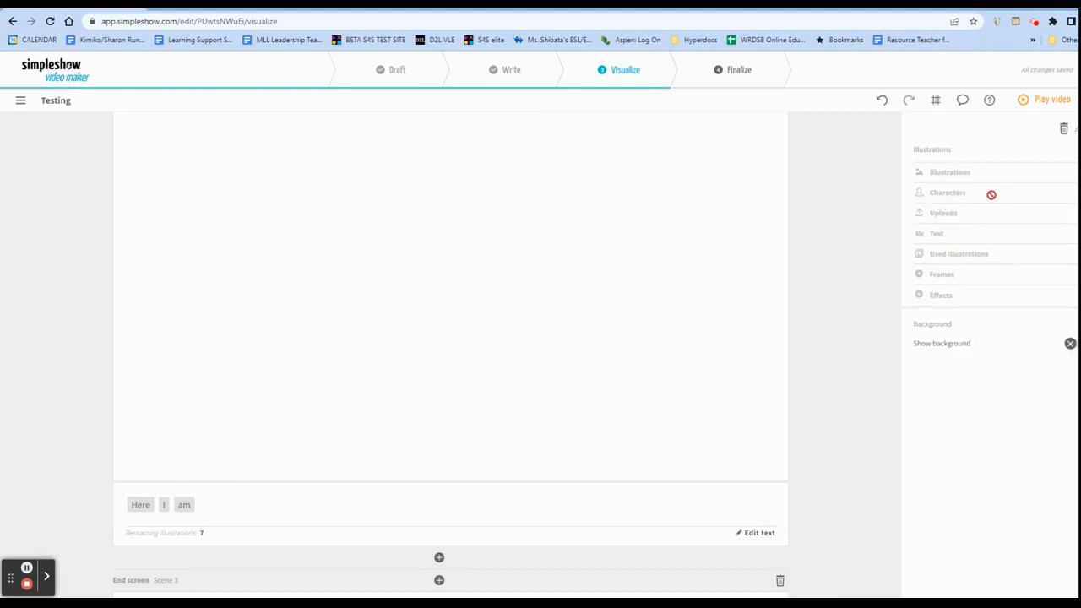
scroll(1001, 214, "down", 3)
scroll(1002, 215, "up", 5)
scroll(660, 335, "down", 3)
left_click(139, 506)
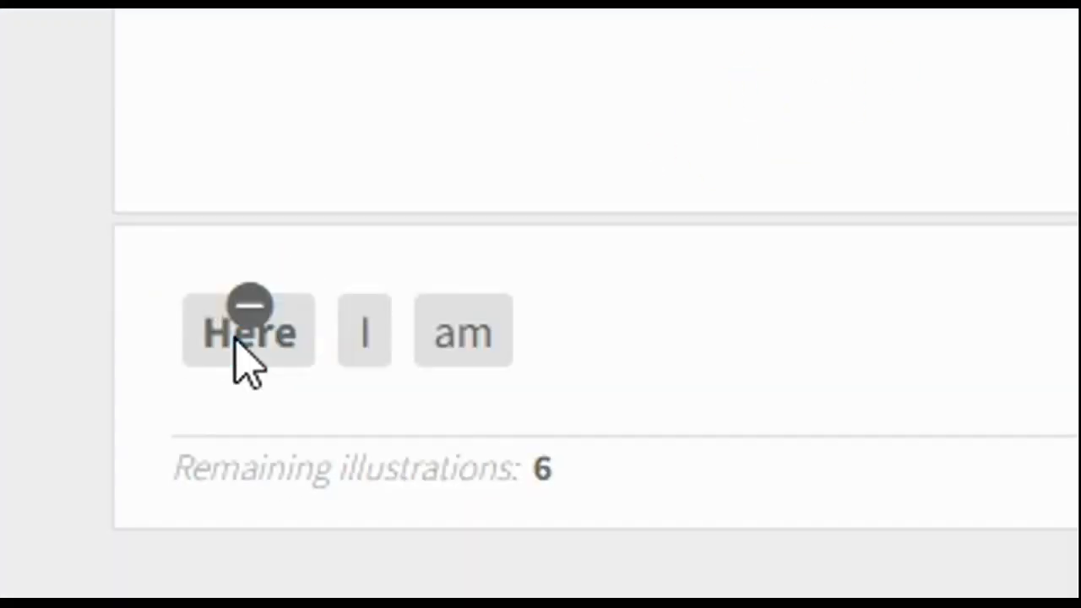
left_click(371, 391)
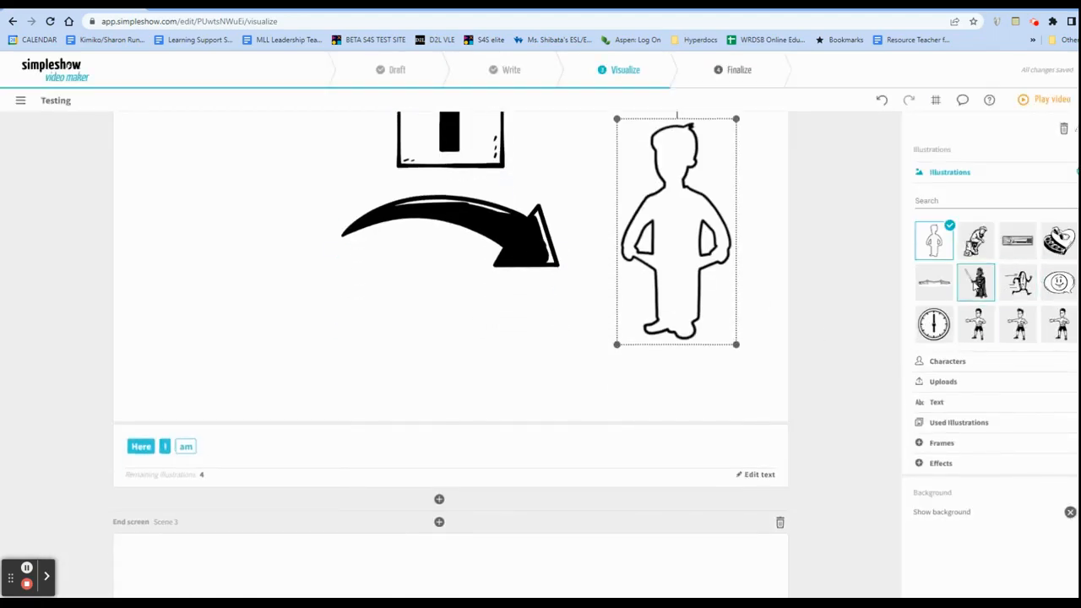
left_click(976, 282)
Add illustrations for the words "cheese" and "I" in the end screen scene.
scroll(690, 369, "down", 7)
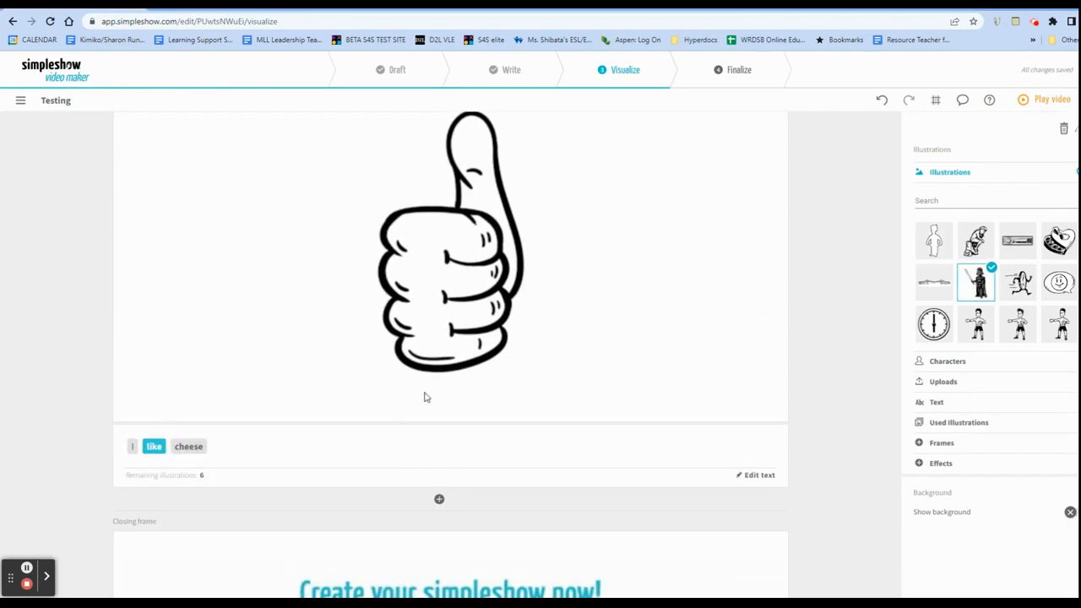
left_click(188, 446)
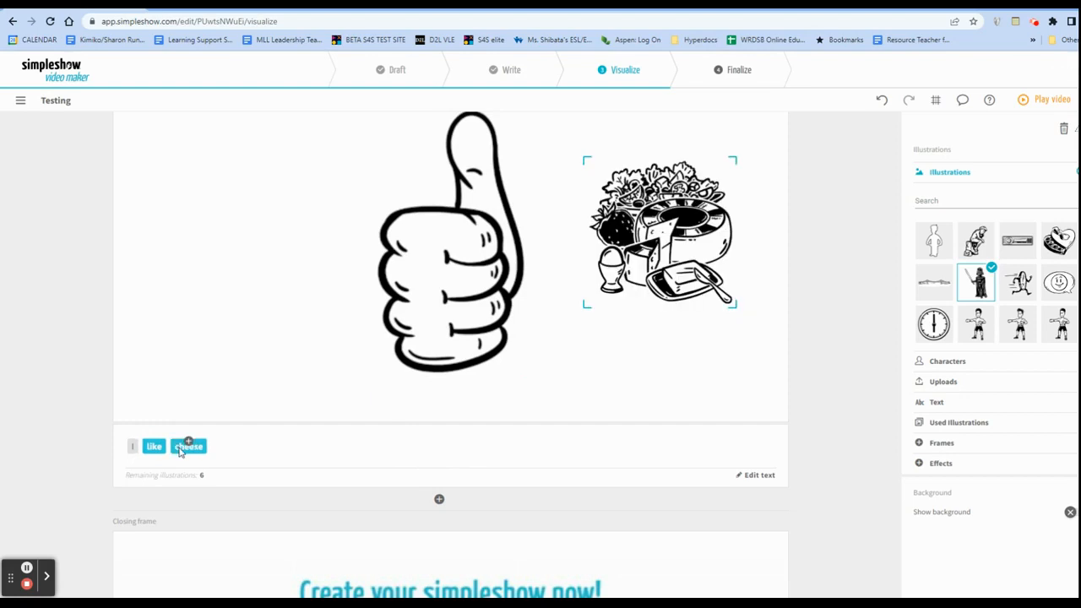
left_click(131, 538)
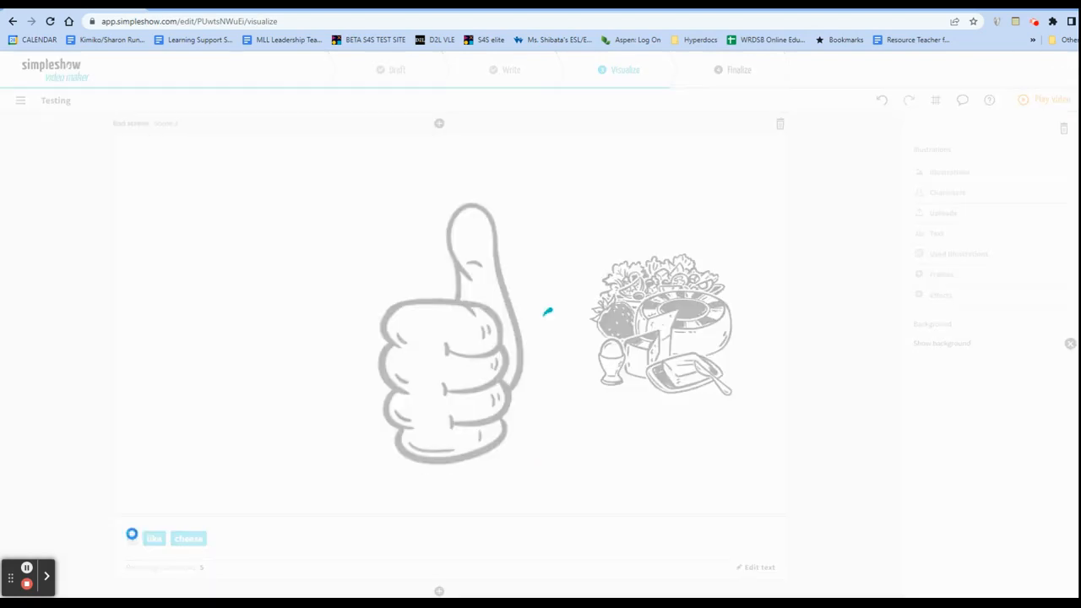
Review the closing frame and scenes, proceed to the Finalize stage and close its introductory video.
scroll(353, 484, "down", 5)
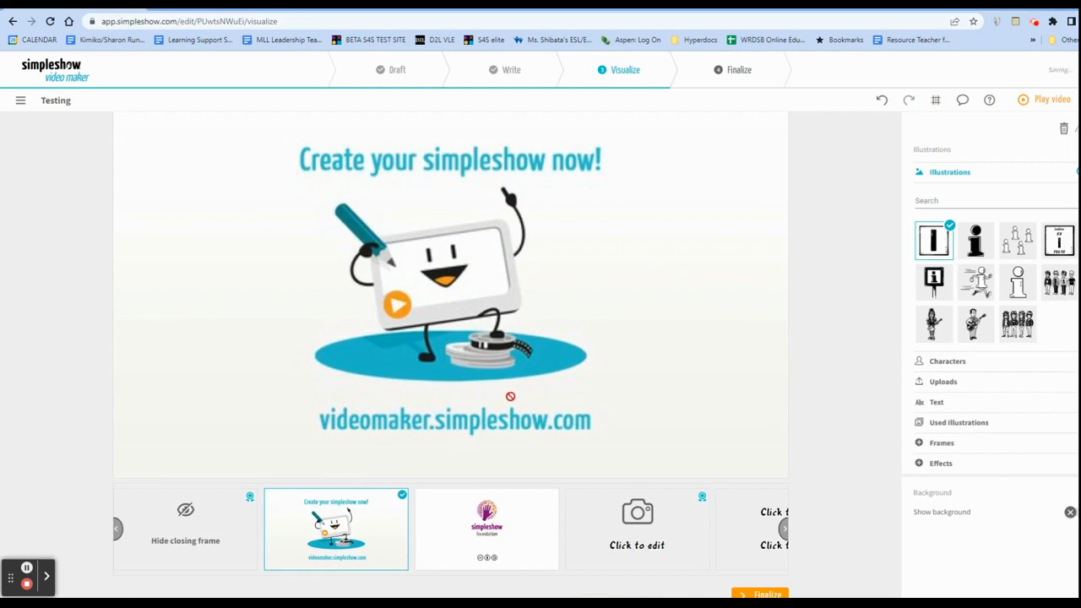
scroll(510, 396, "up", 15)
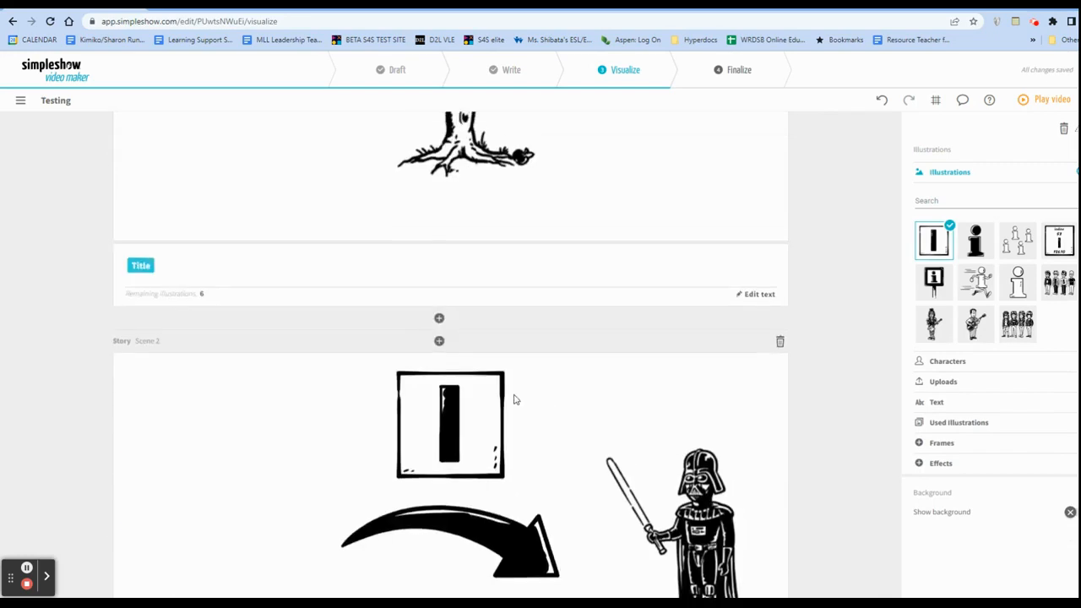
scroll(515, 399, "up", 4)
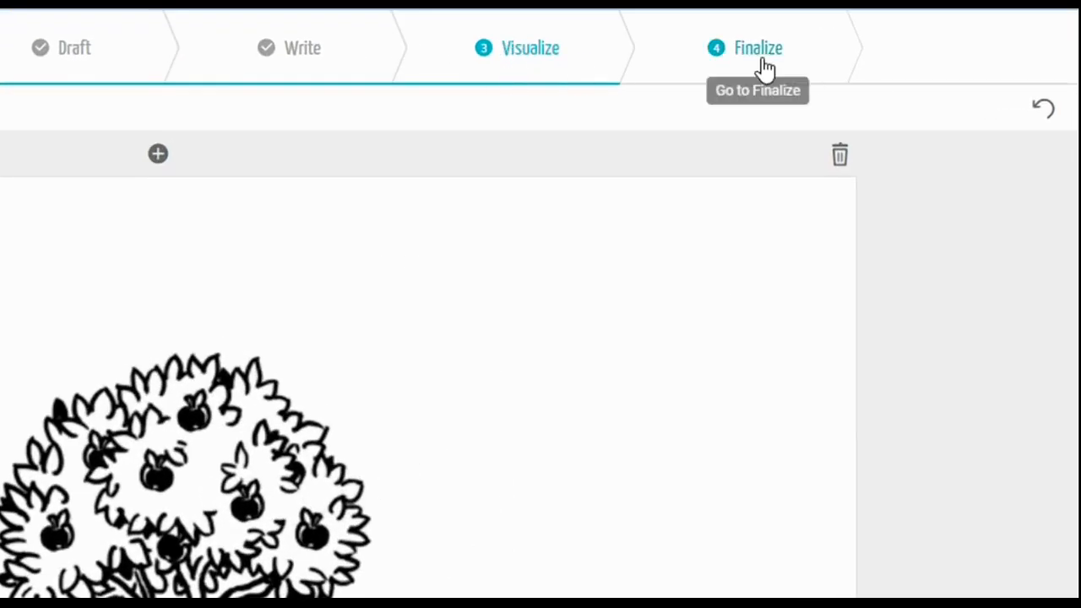
left_click(760, 55)
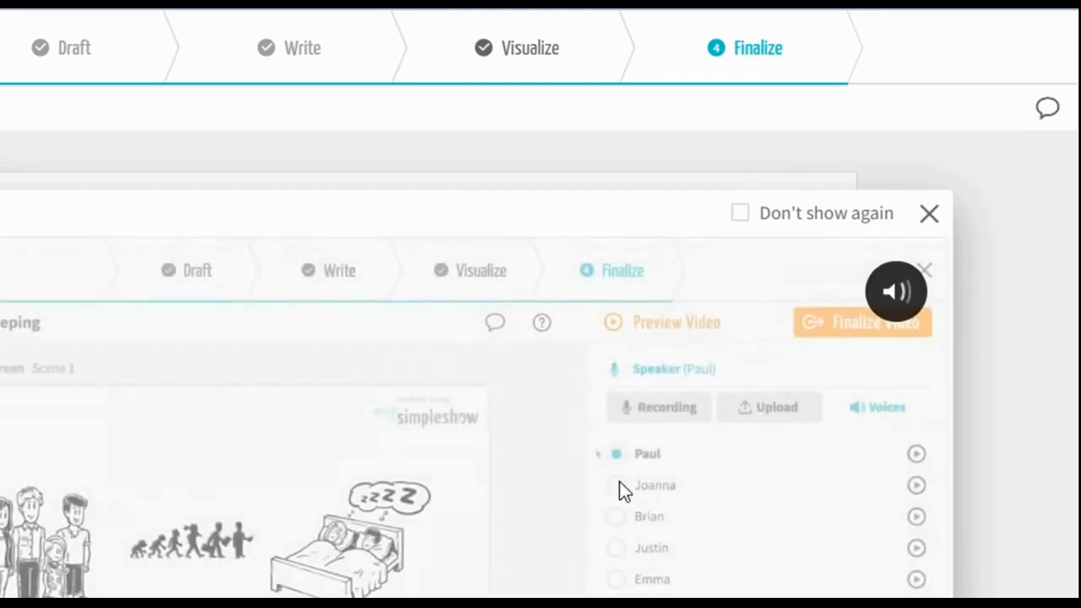
left_click(929, 215)
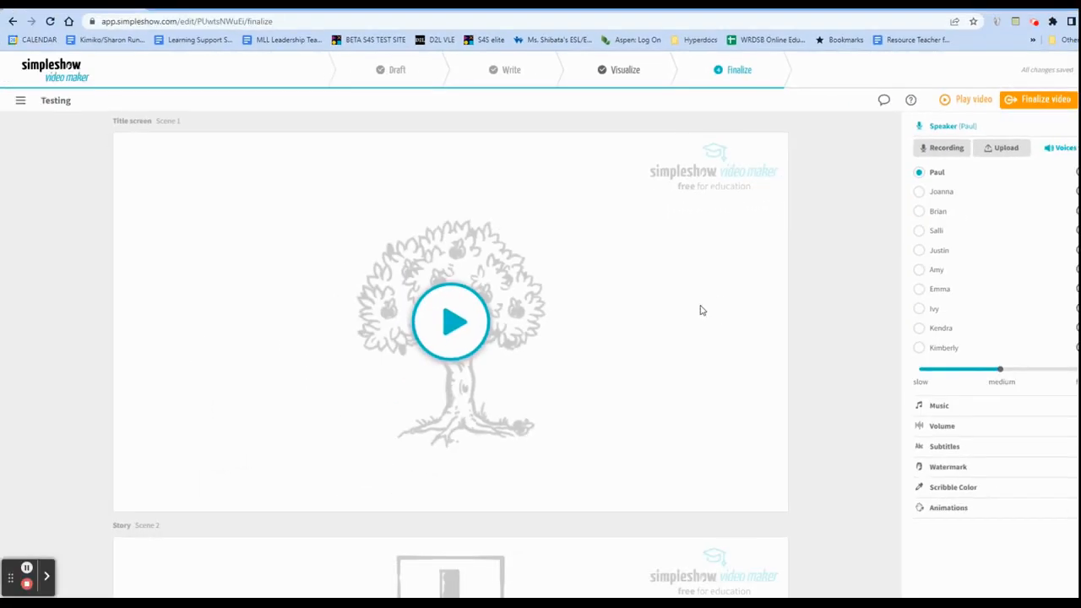
Set the speaker voice to Joanna and the background music to acoustic pop.
left_click(920, 193)
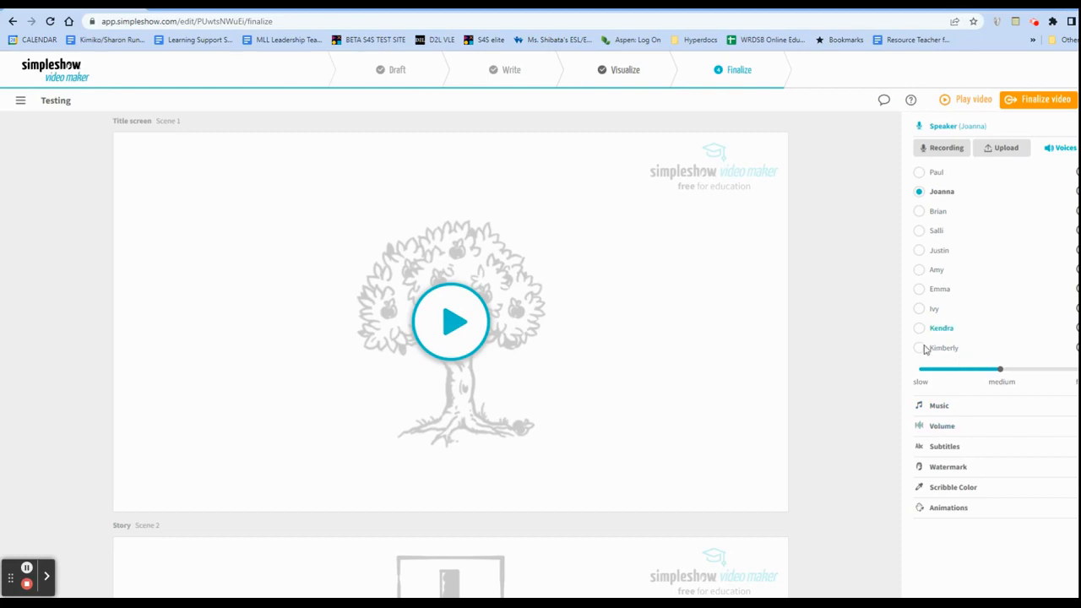
left_click(930, 408)
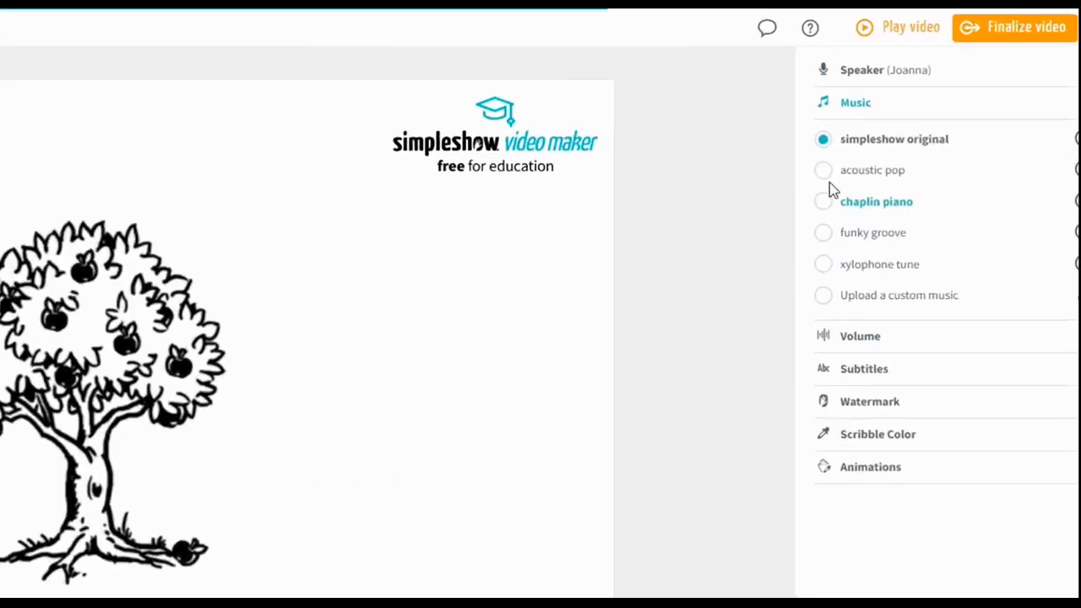
left_click(946, 188)
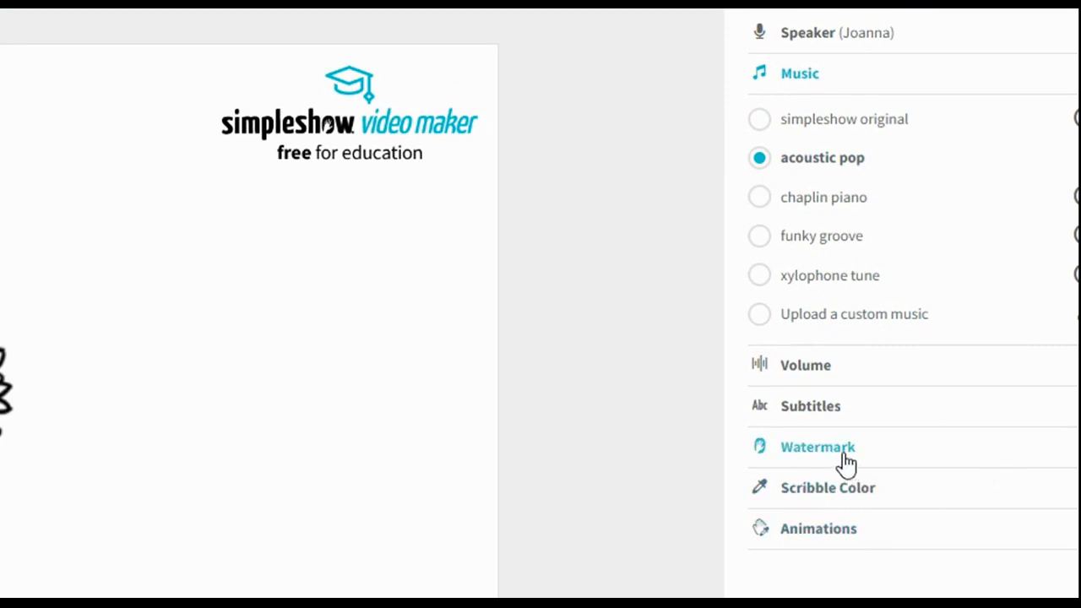
Turn on subtitles for the video.
left_click(830, 414)
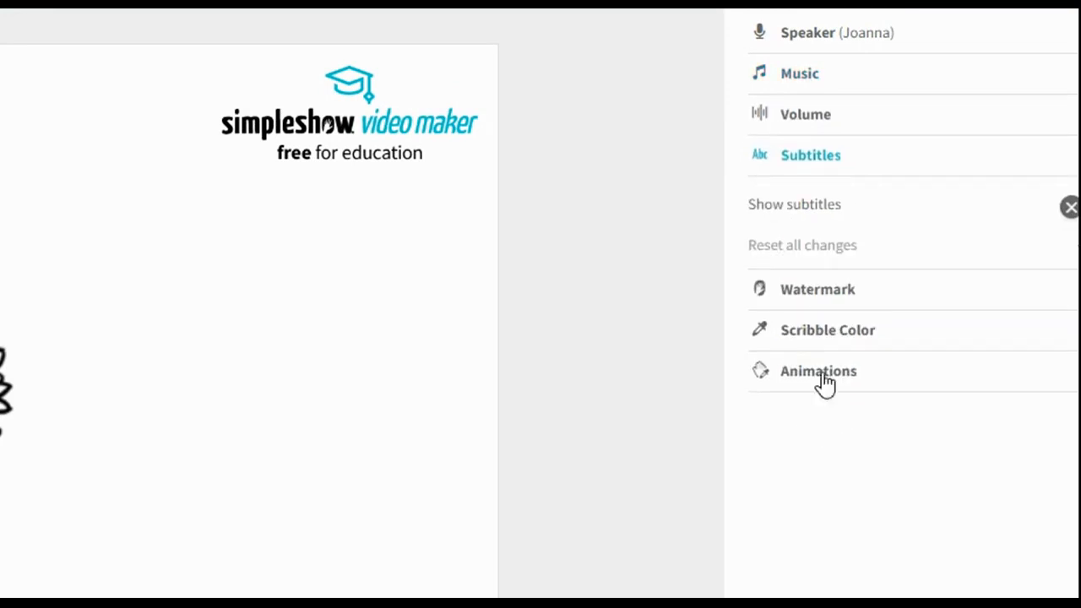
left_click(1069, 207)
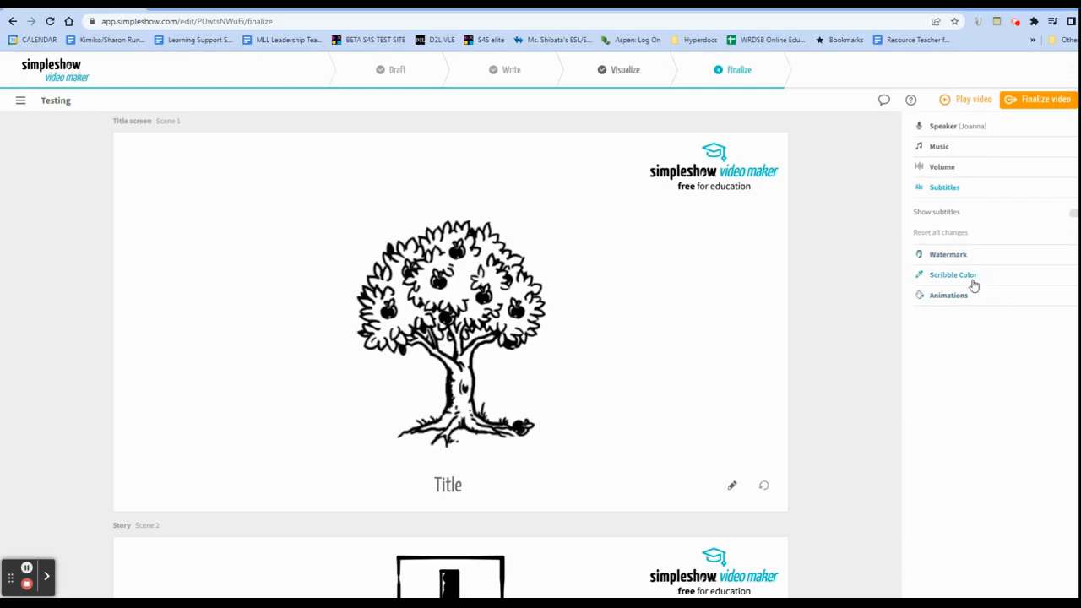
Try a single brown hand for the animations, and settle on the option with hands of mixed skin tones.
left_click(962, 295)
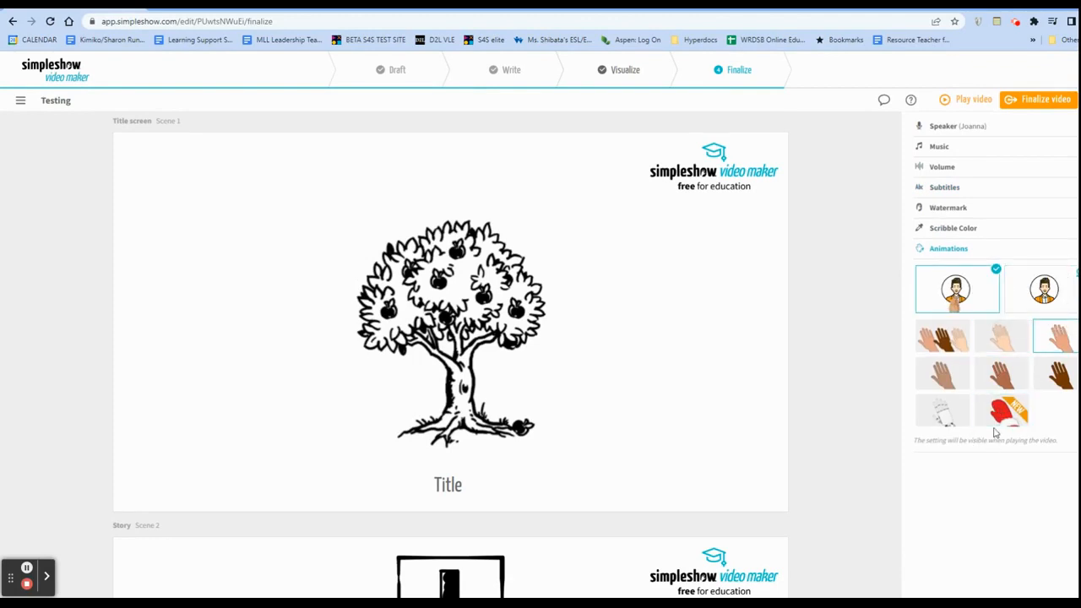
left_click(950, 342)
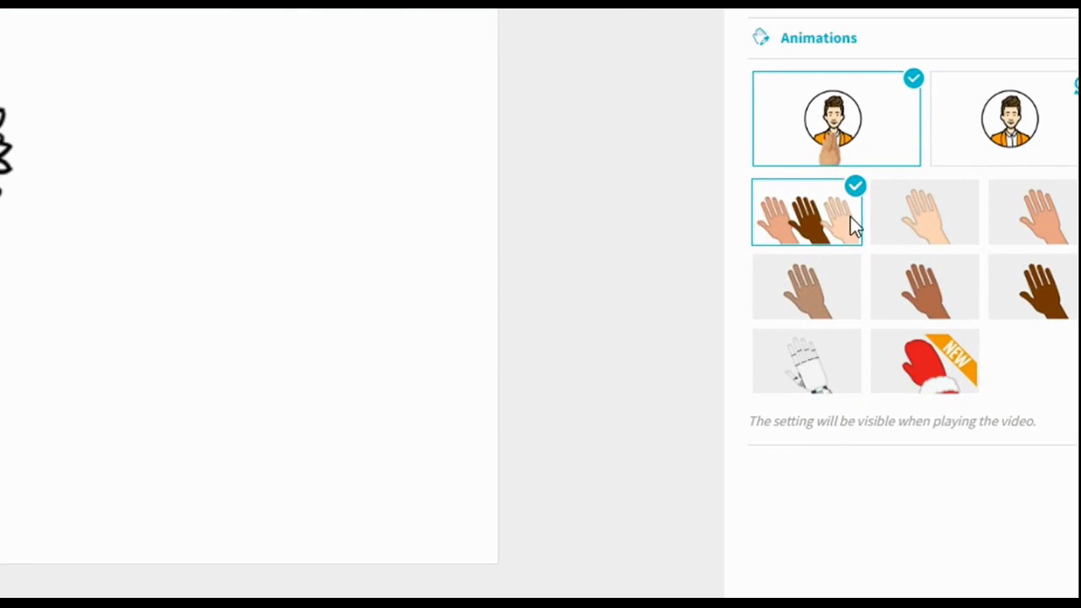
left_click(919, 279)
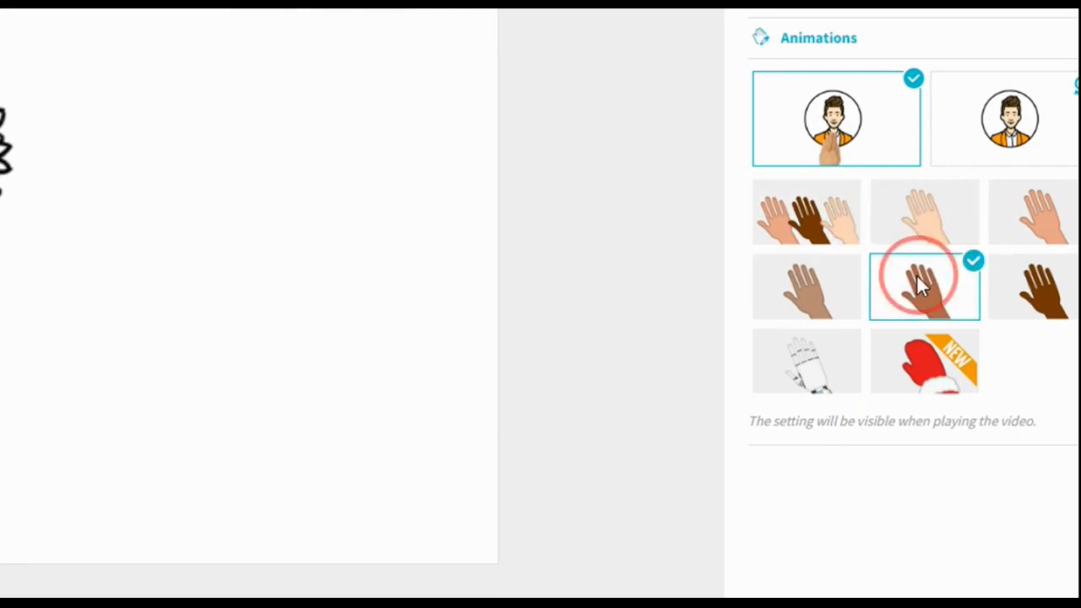
left_click(792, 212)
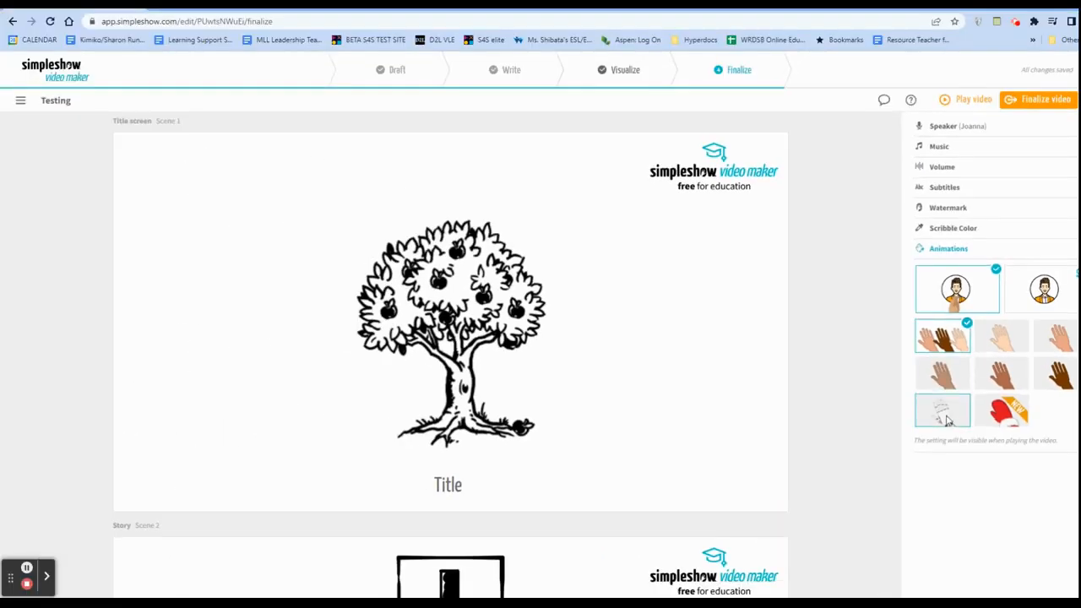
scroll(813, 380, "down", 2)
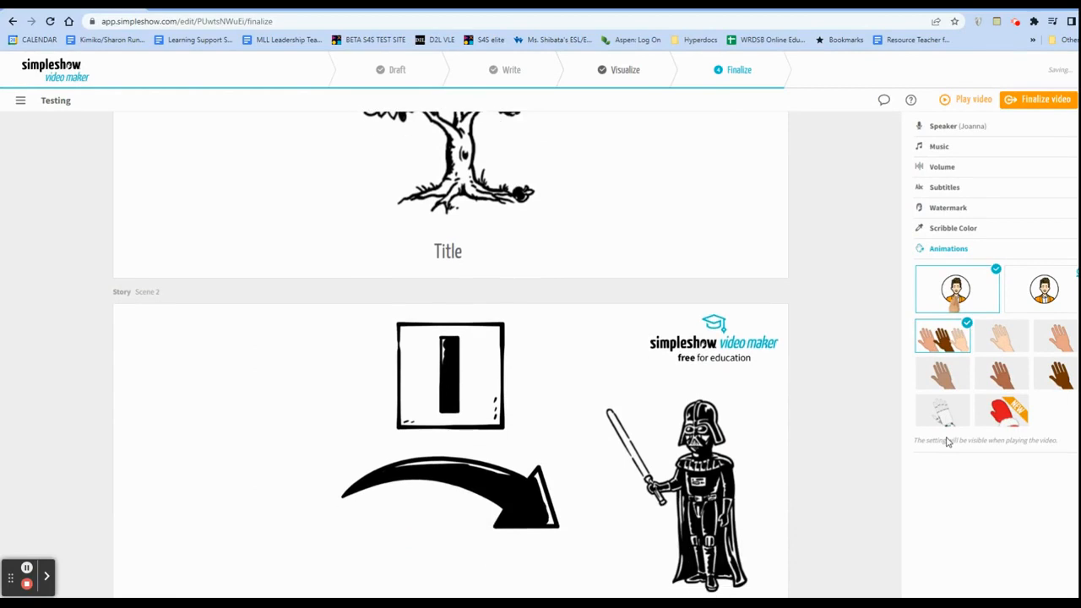
Finalize the video and play the rendered result on its video page, adjusting the headphone volume for playback.
left_click(990, 237)
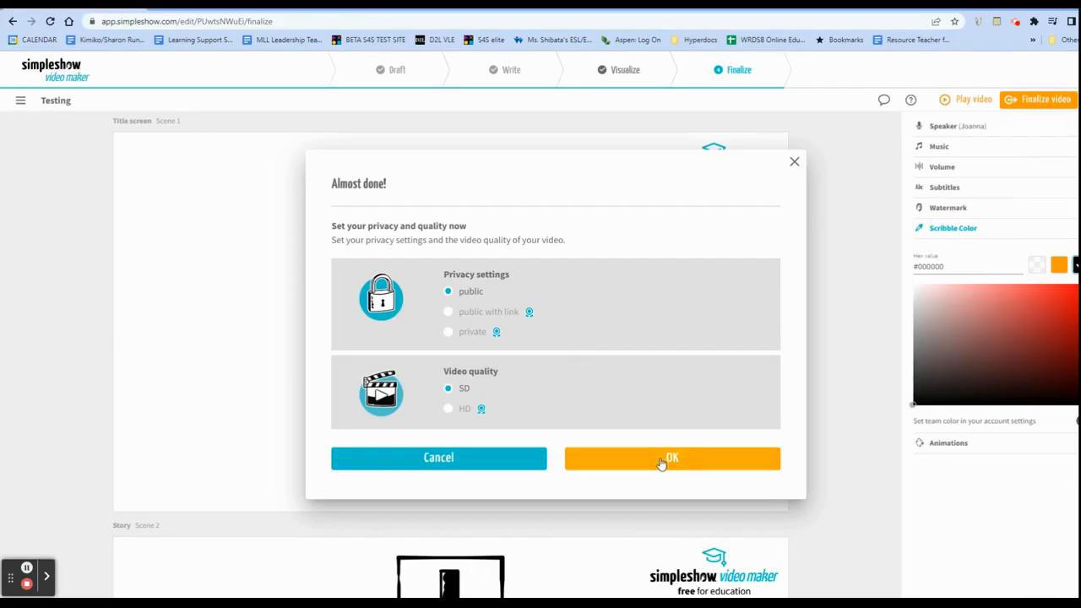
left_click(661, 460)
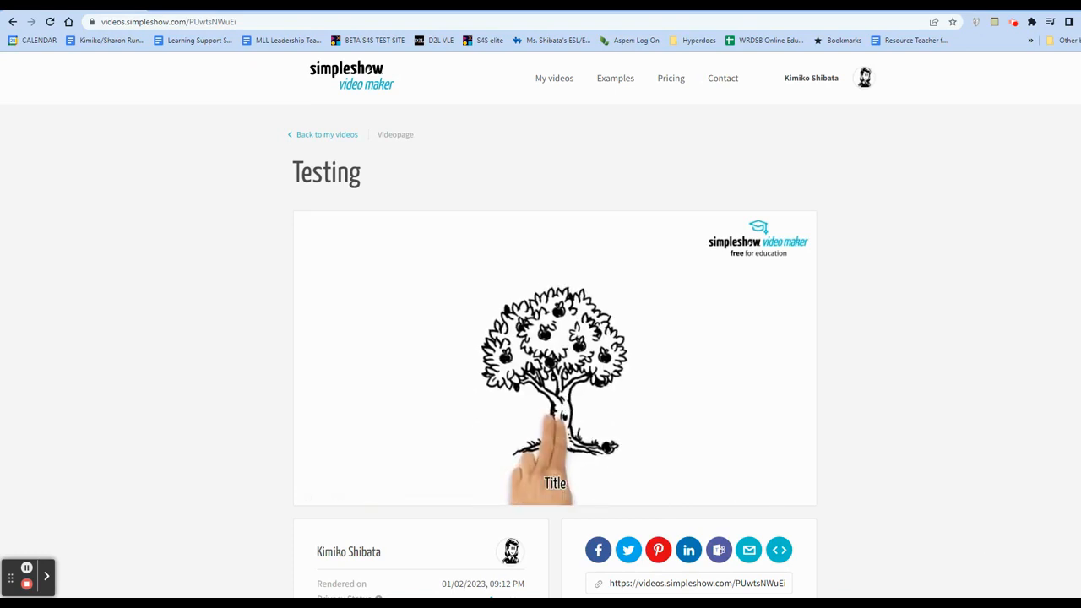
mouse_move(986, 583)
left_mouse_down()
mouse_move(1051, 589)
mouse_move(1021, 589)
left_mouse_up()
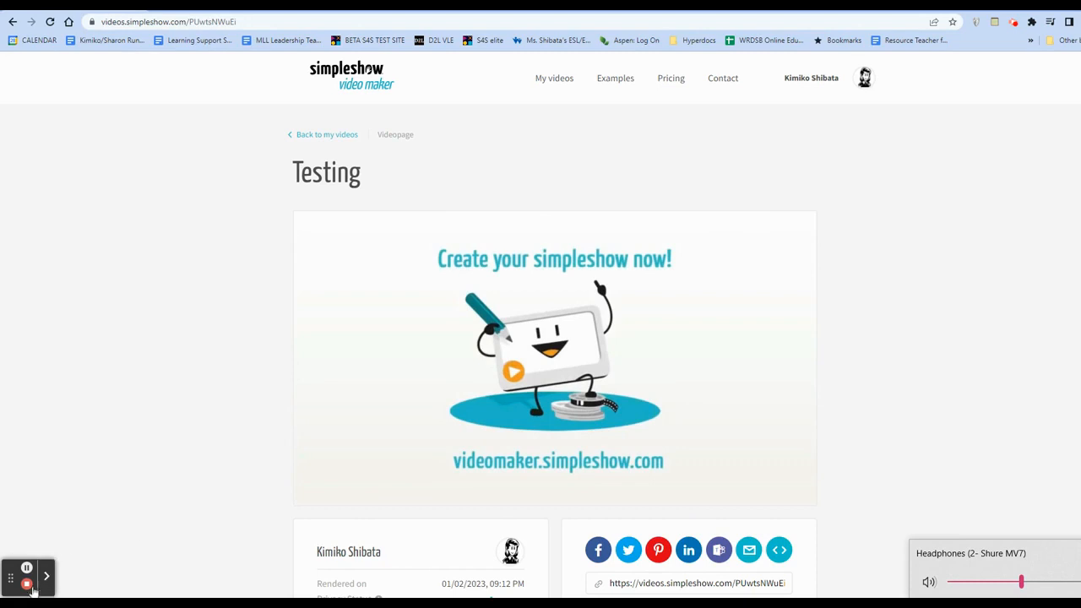
left_click_drag(1021, 583, 980, 583)
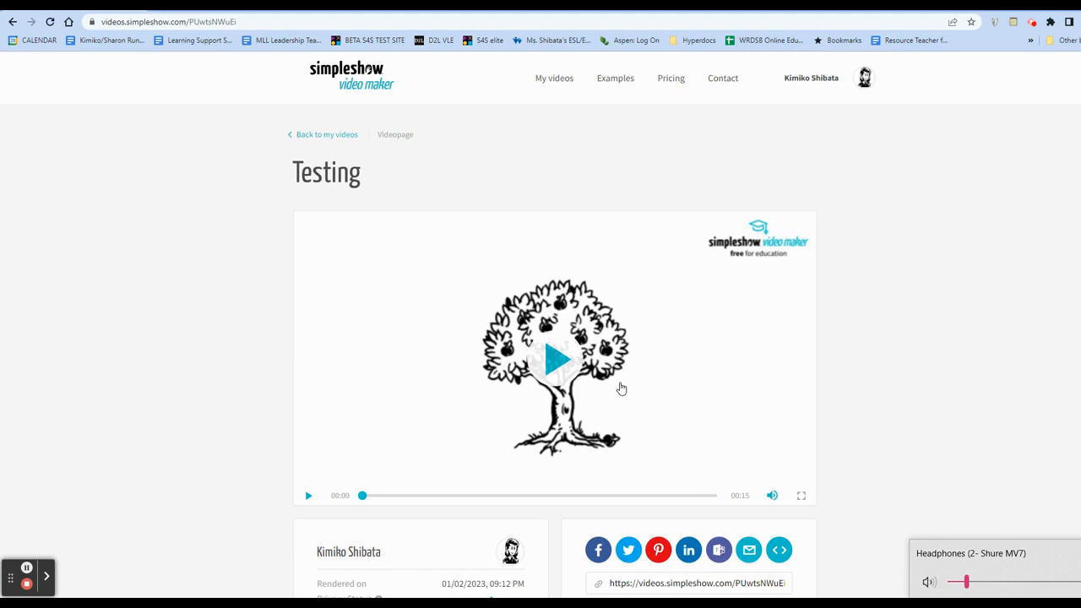
left_click(27, 583)
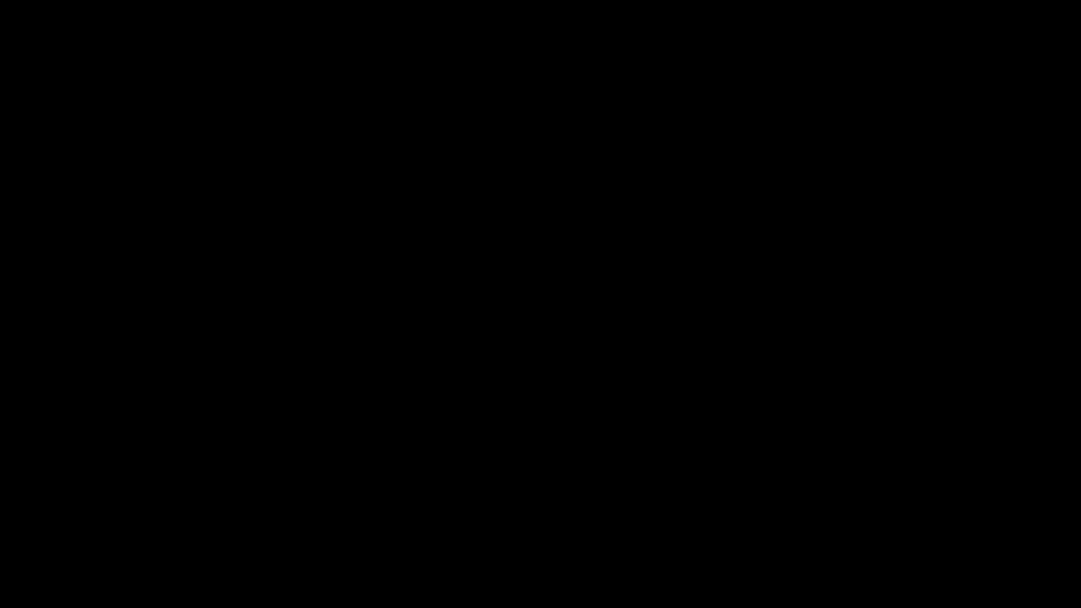